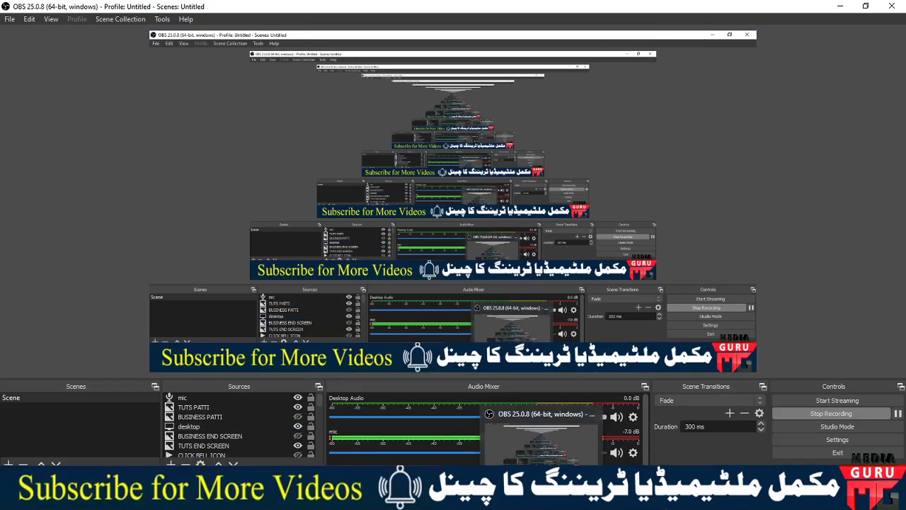
Switch from OBS to the Photoshop document 12b.jpg showing the laptop mockup.
left_click(470, 428)
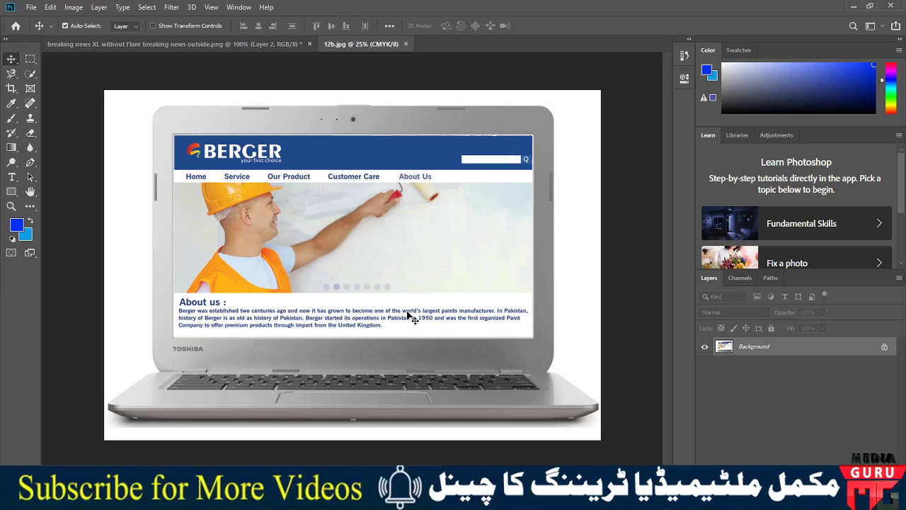
Zoom to 33.3% and unlock the Background layer into an editable Layer 0.
scroll(408, 316, "up", 1)
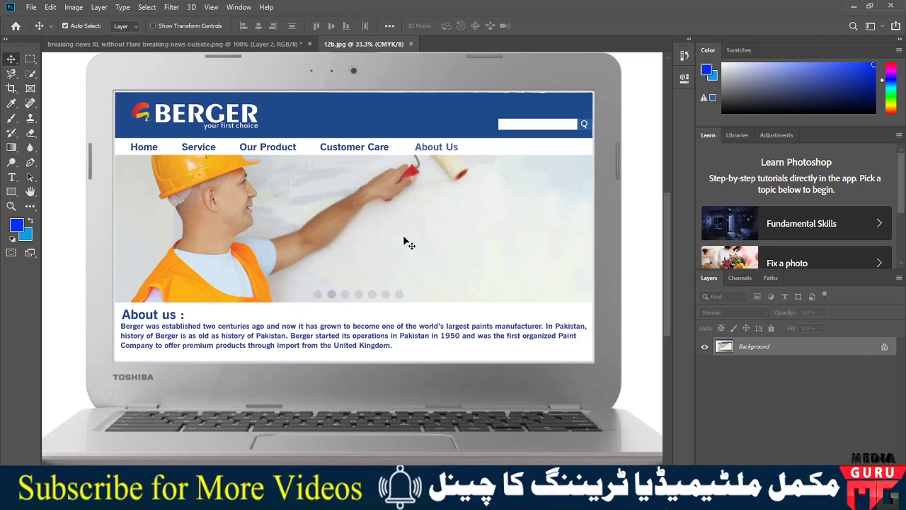
left_click(885, 346)
left_click(704, 347)
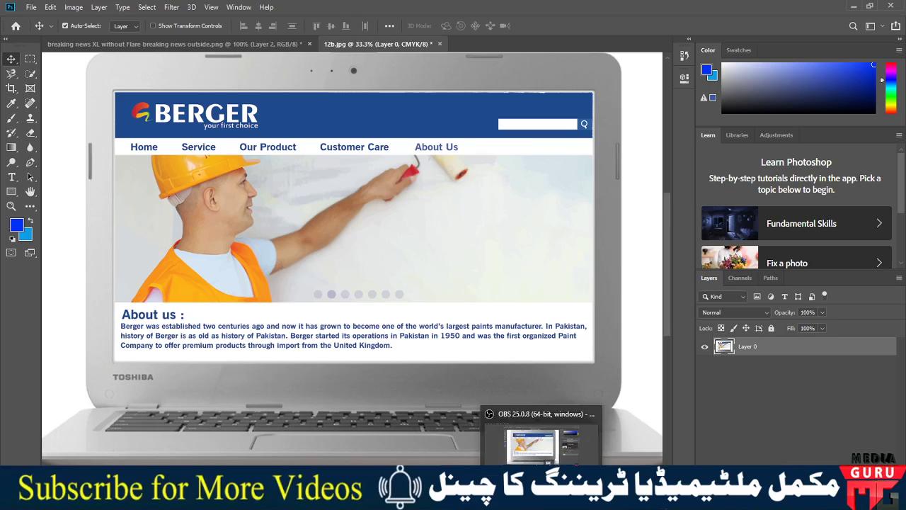
left_click(543, 499)
key("alt+Tab")
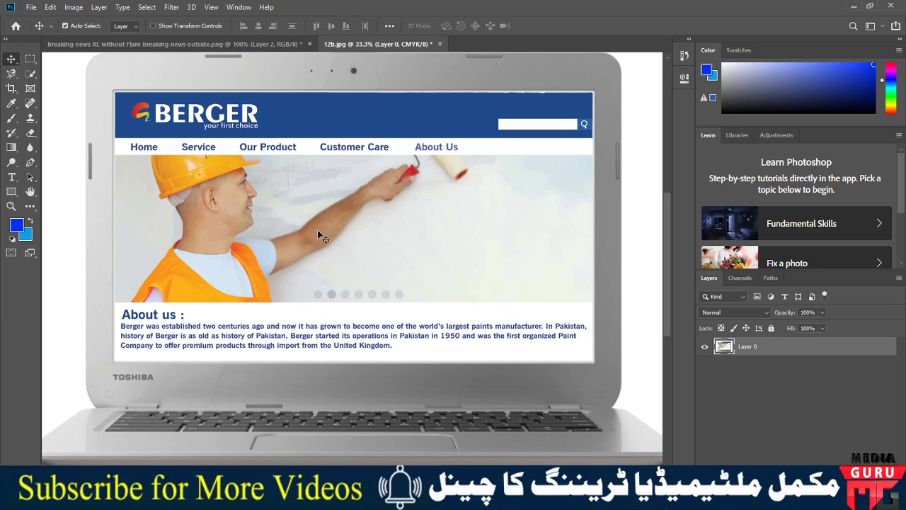
Draw a white-filled Rectangle 1 shape (2537 × 1422 px) over the laptop screen.
right_click(10, 192)
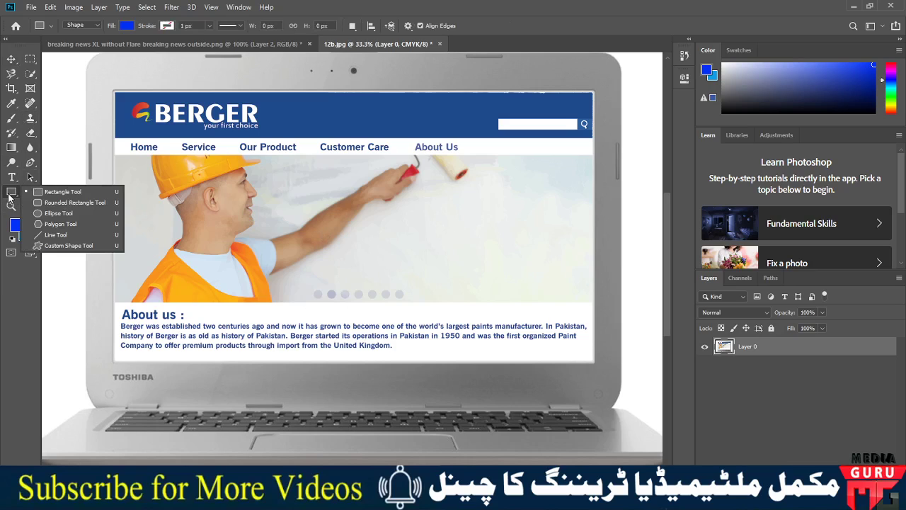
left_click(35, 193)
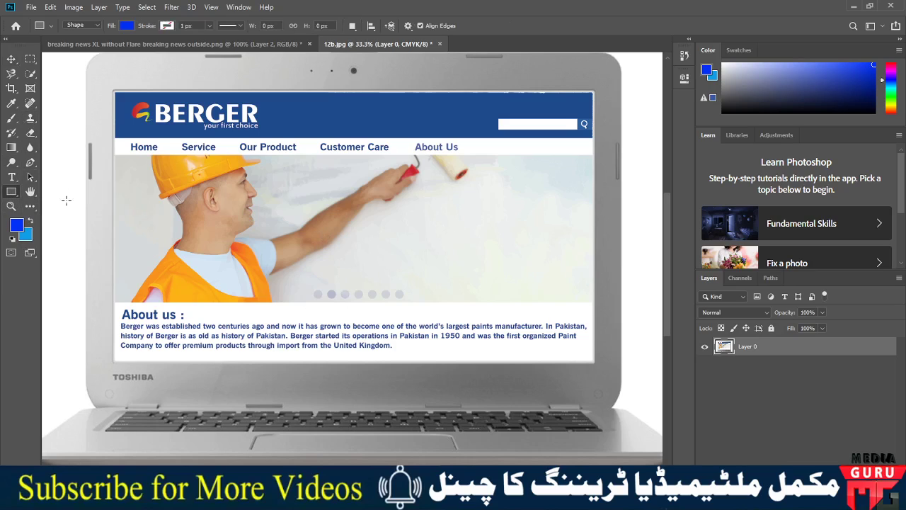
left_click(94, 26)
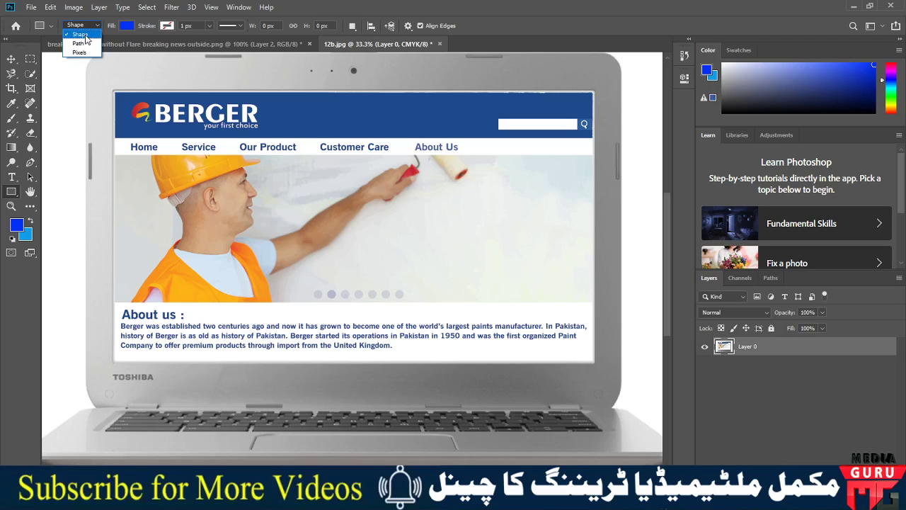
left_click(123, 88)
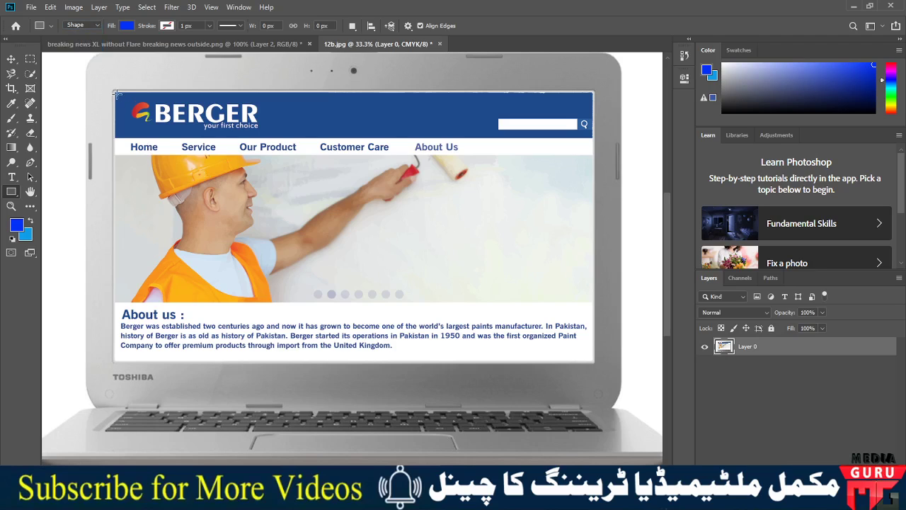
left_click(126, 26)
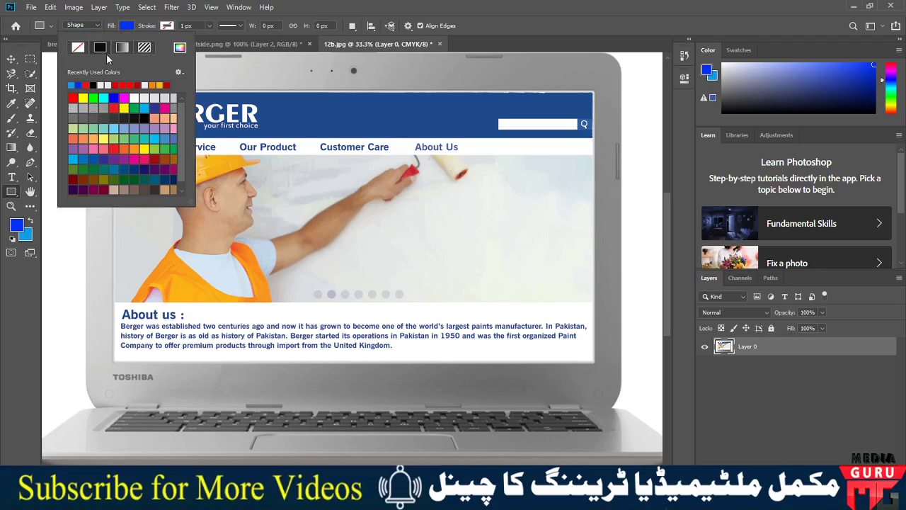
left_click(135, 97)
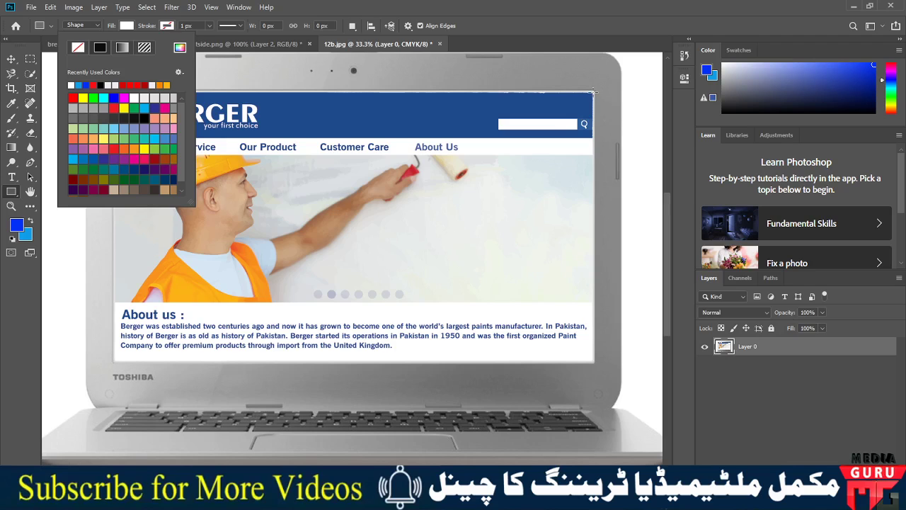
left_click_drag(593, 91, 114, 361)
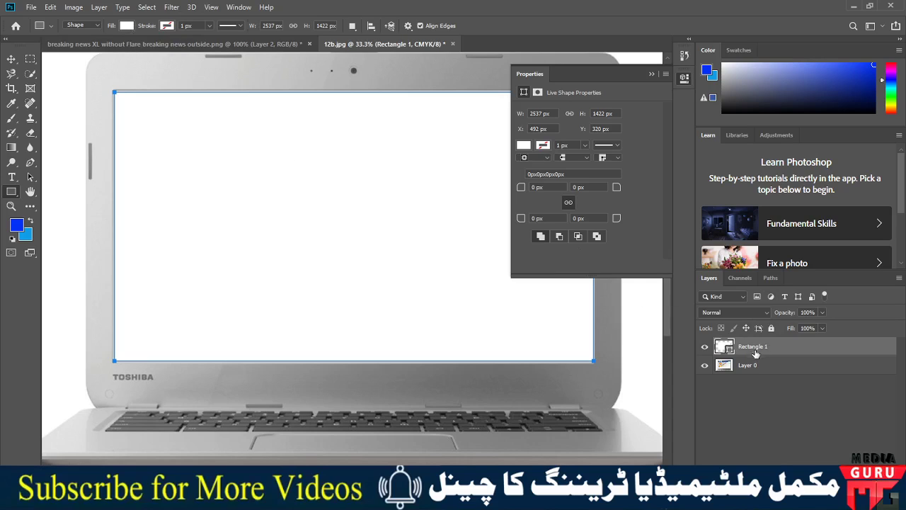
Hide Rectangle 1 and change its fill to dark navy #182c78.
left_click(704, 347)
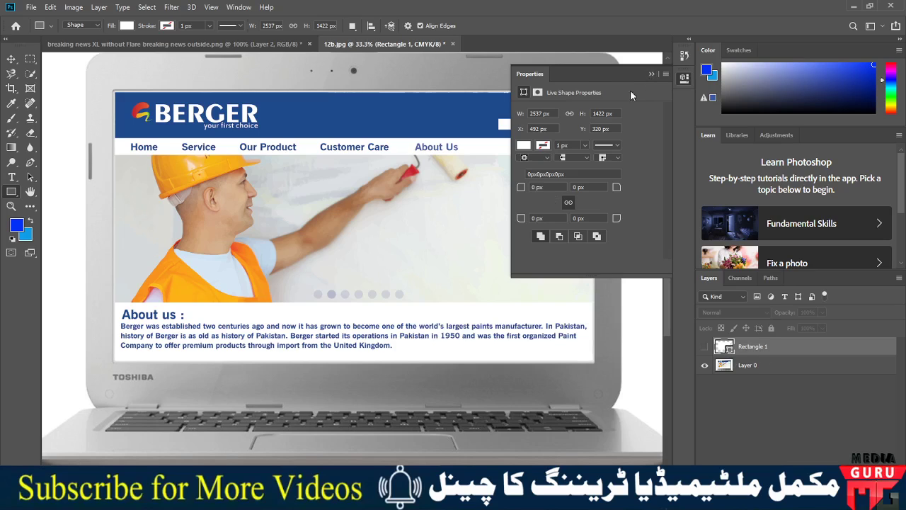
left_click_drag(538, 74, 724, 31)
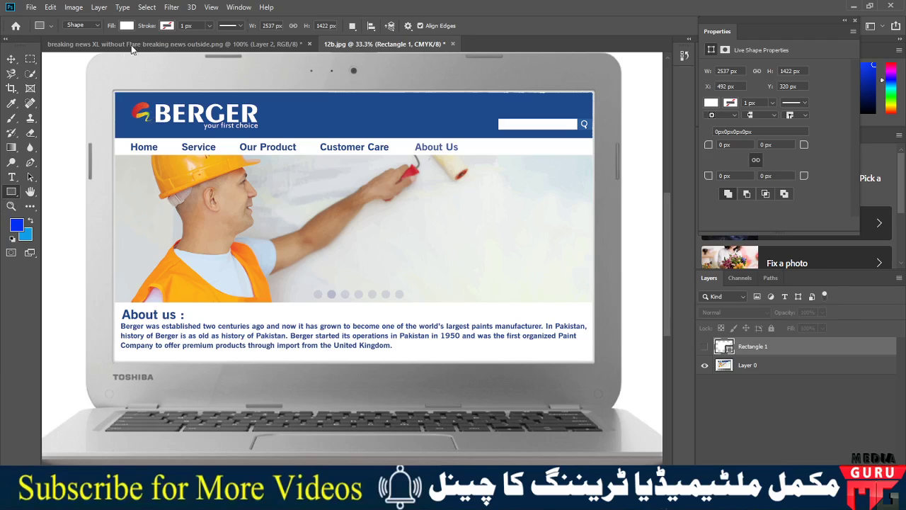
left_click(126, 26)
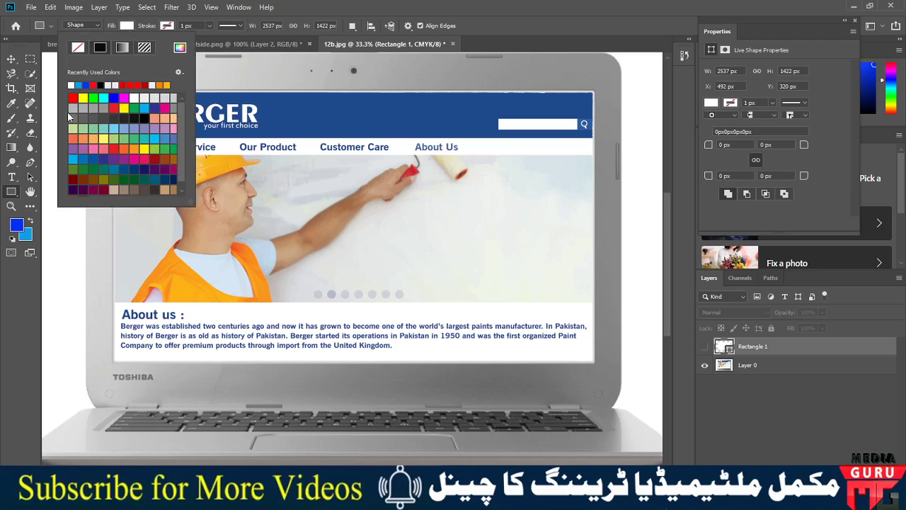
left_click(157, 109)
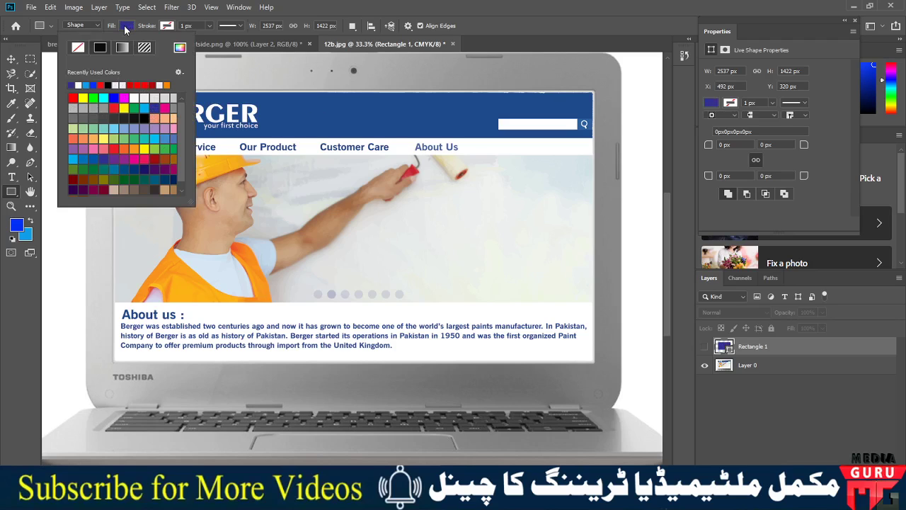
left_click(126, 28)
left_click(180, 48)
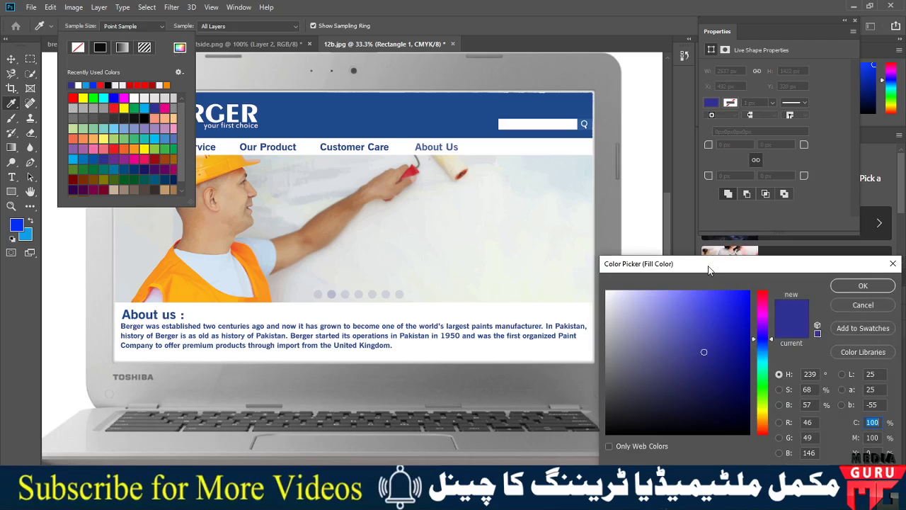
left_click_drag(712, 268, 703, 80)
mouse_move(701, 163)
left_mouse_down()
mouse_move(724, 186)
mouse_move(705, 167)
mouse_move(712, 180)
left_mouse_up()
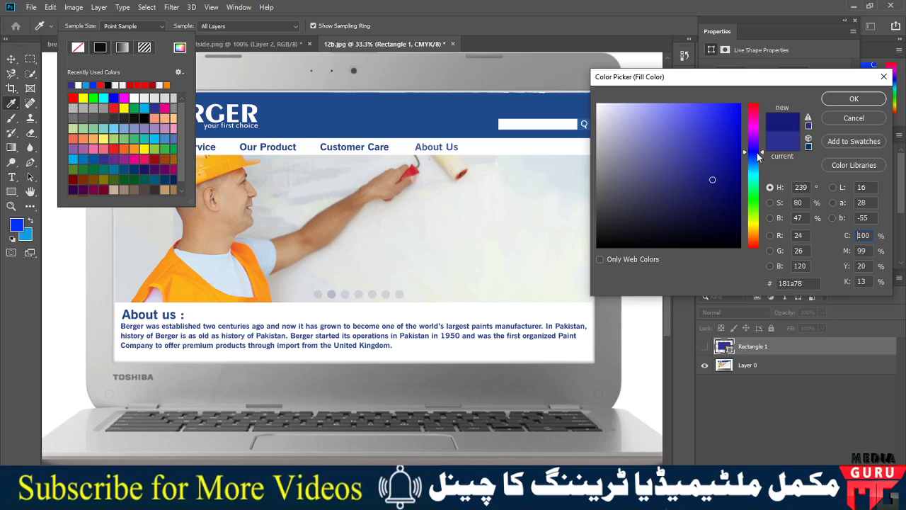
left_click_drag(756, 150, 755, 155)
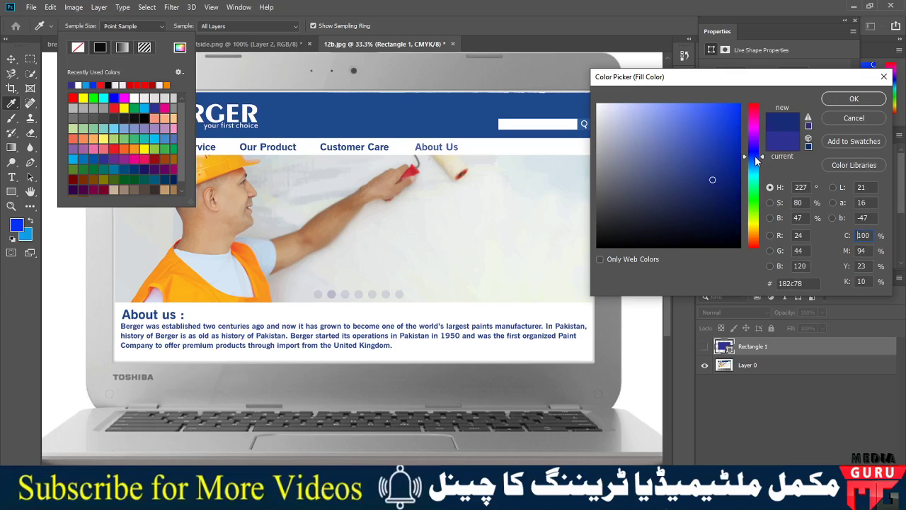
left_click(854, 98)
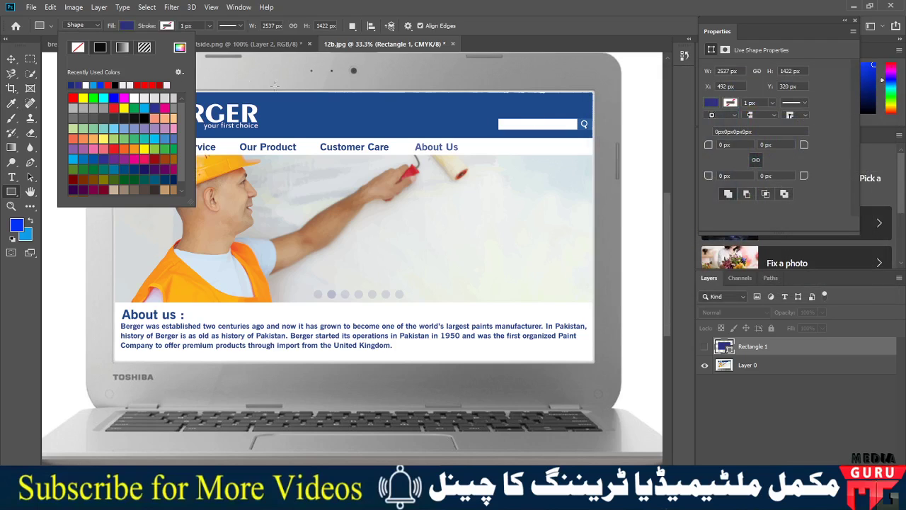
Draw a Rectangle 2 (2531 × 244 px) over the Berger header, filled with its sampled blue.
left_click_drag(594, 91, 114, 137)
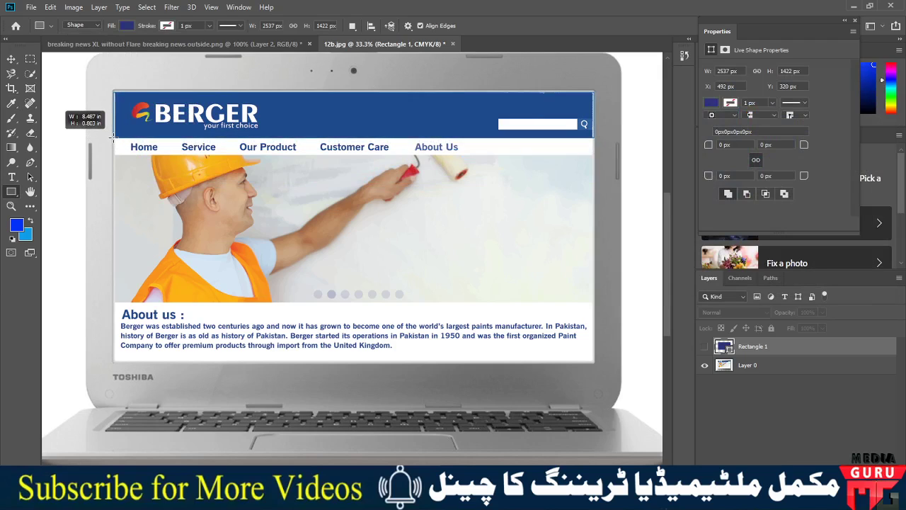
left_click_drag(114, 137, 116, 139)
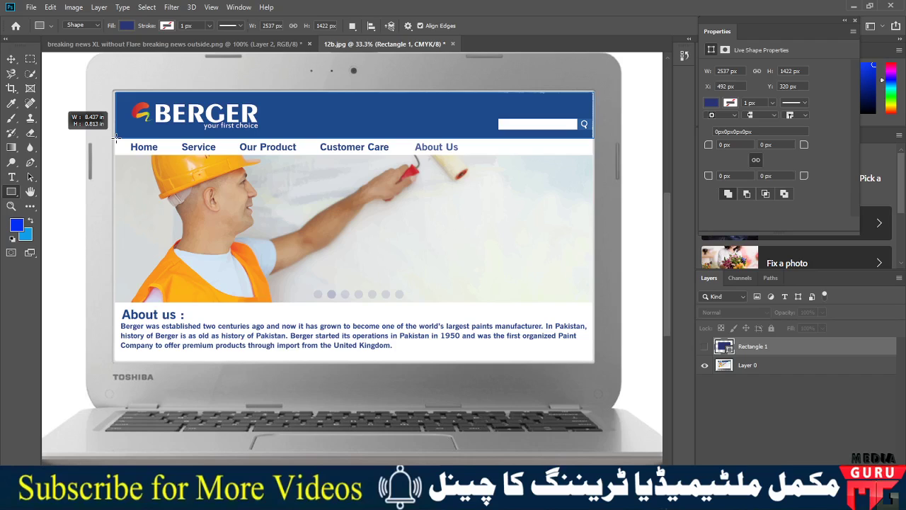
left_click_drag(116, 138, 117, 139)
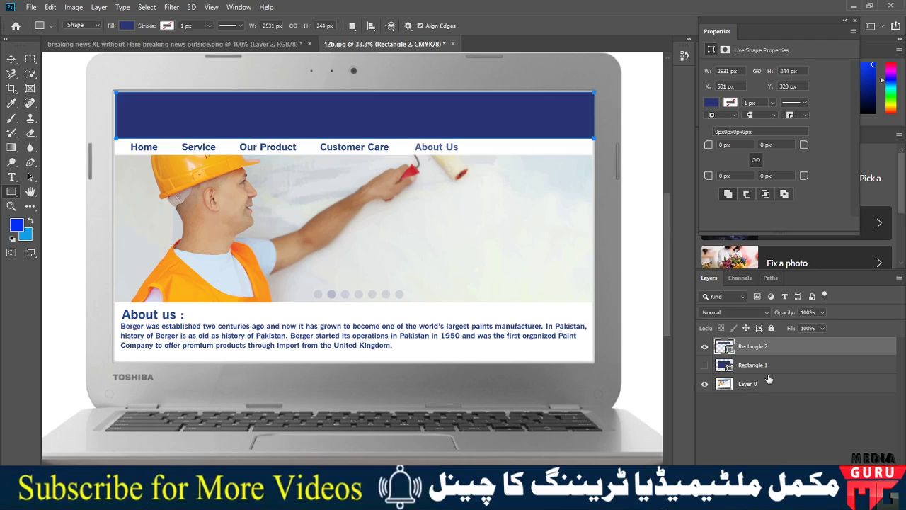
left_click(703, 347)
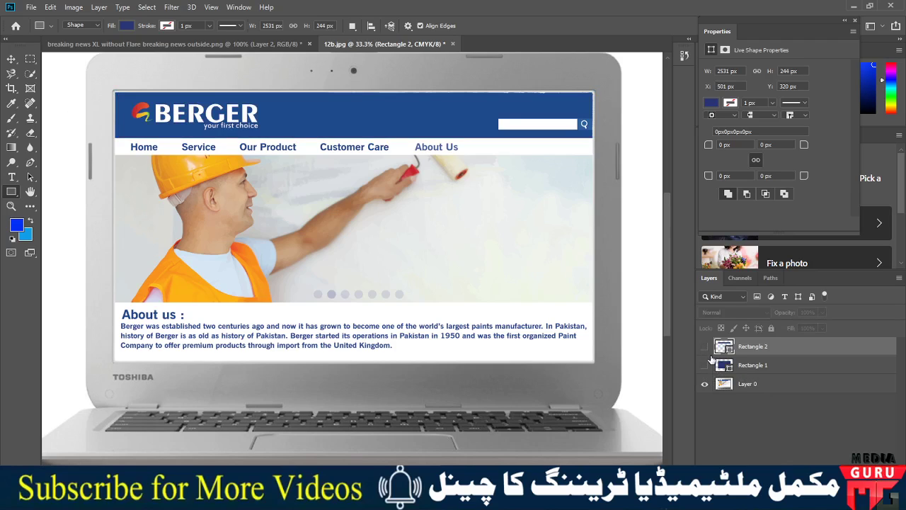
double_click(729, 351)
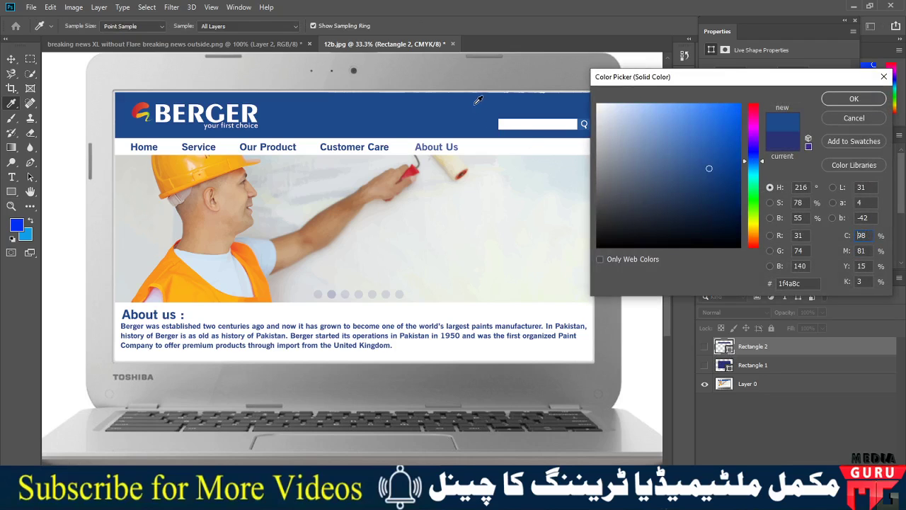
left_click(853, 98)
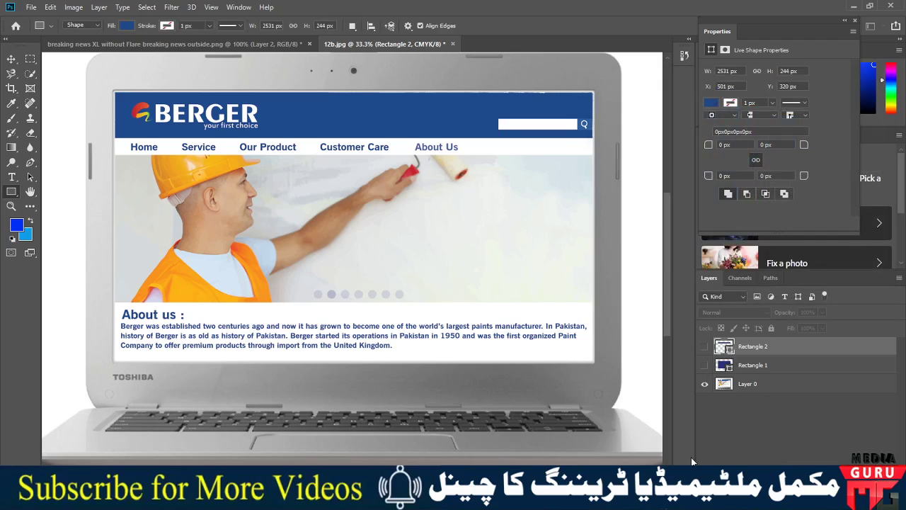
Toggle Rectangle 2's visibility to compare it with the original header.
left_click(705, 346)
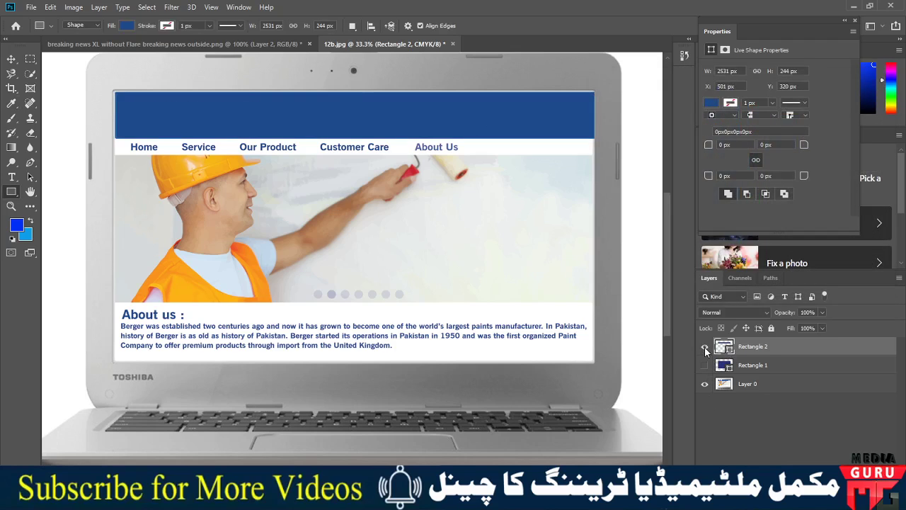
left_click(704, 347)
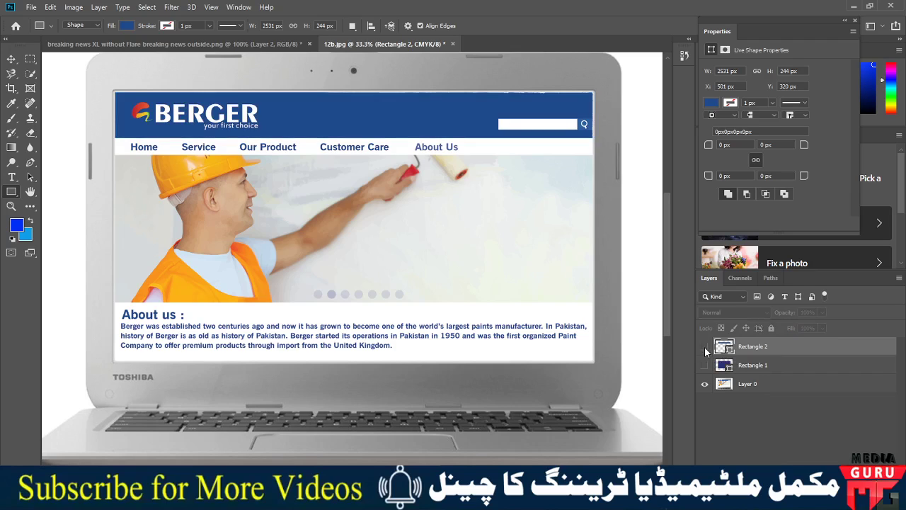
left_click(704, 346)
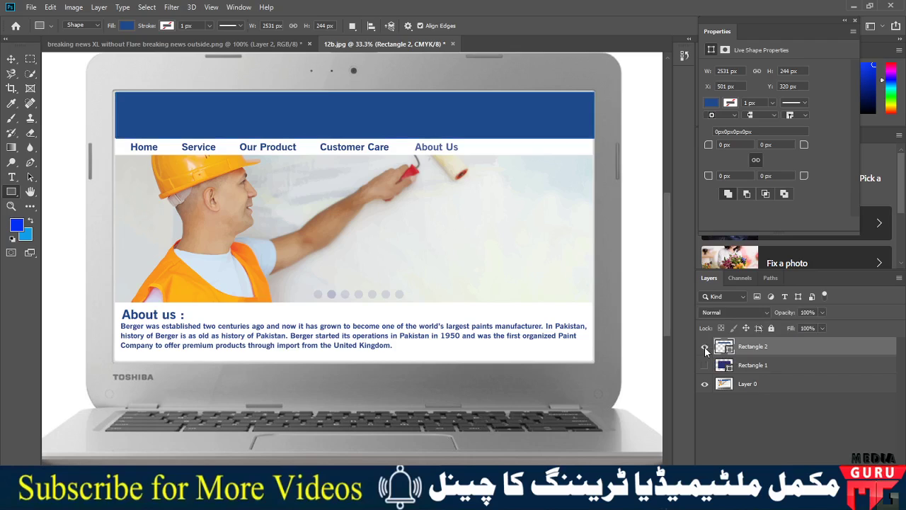
left_click(705, 346)
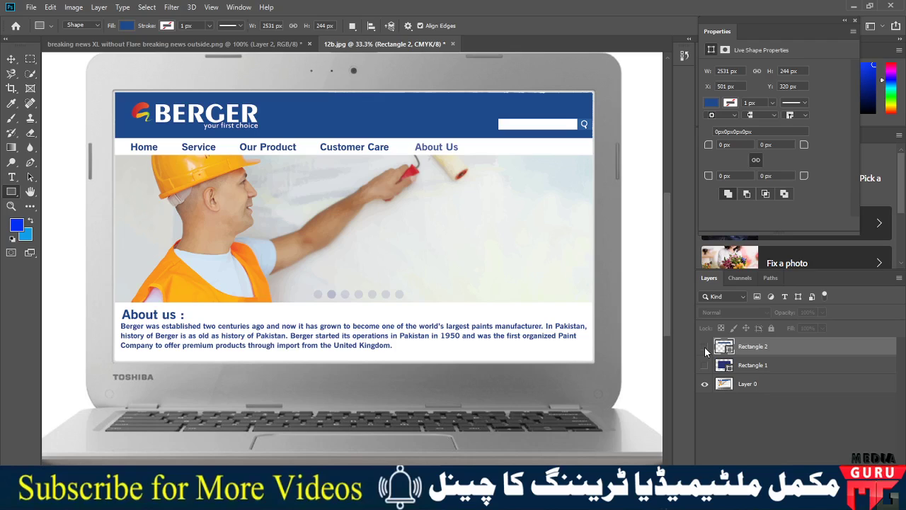
left_click(704, 347)
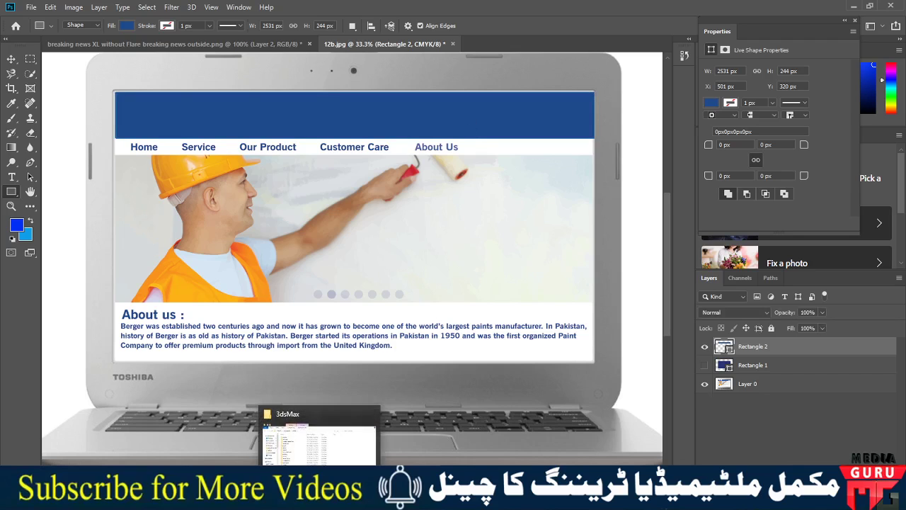
Close File Explorer and hide Rectangle 2 to reveal the BERGER logo and search box.
left_click(320, 433)
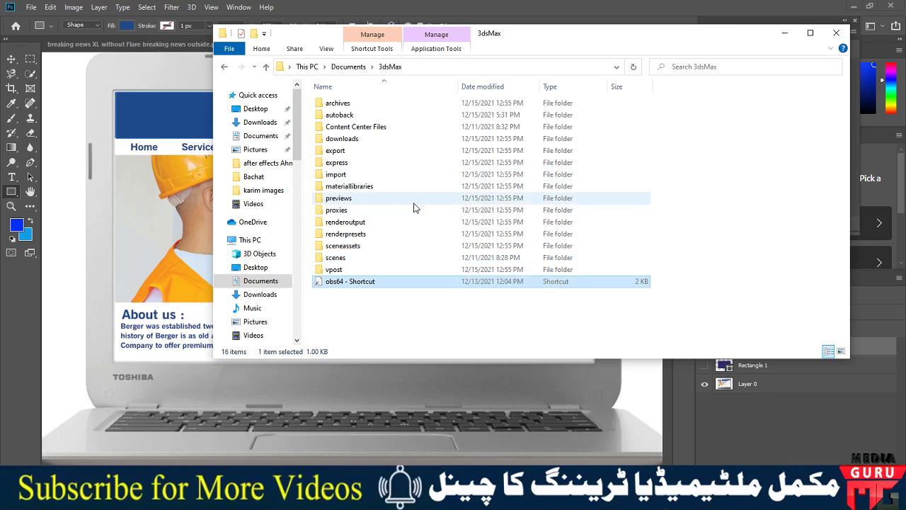
left_click(836, 34)
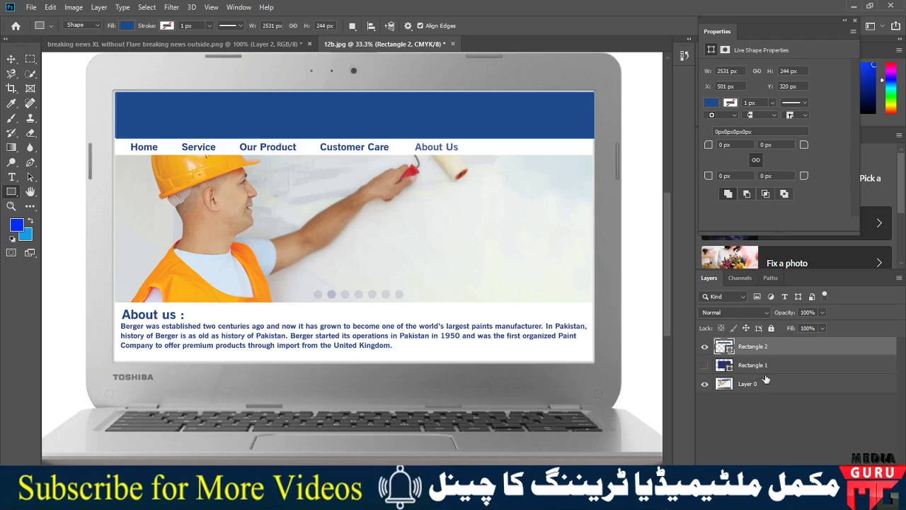
left_click(705, 347)
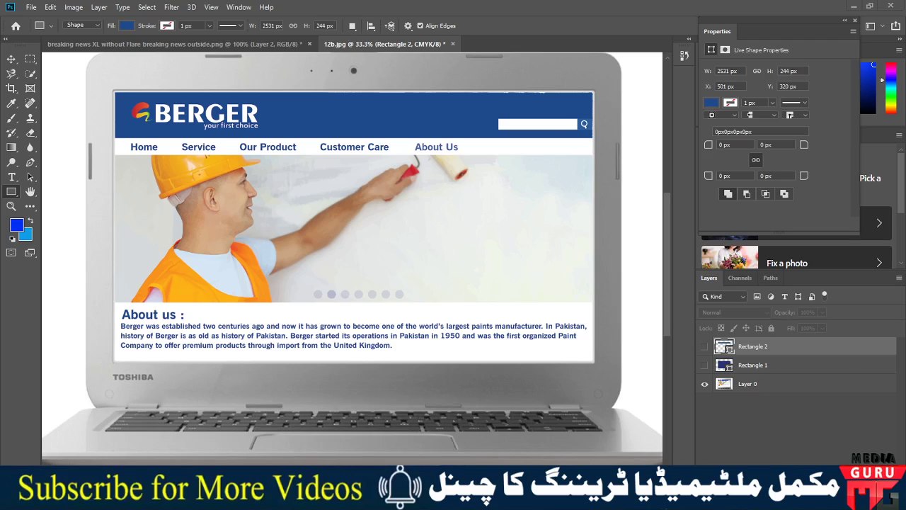
key("super+e")
Drag the transparent logo PNG from D:\MEDIA GURU into the mockup as a new layer.
left_click(252, 240)
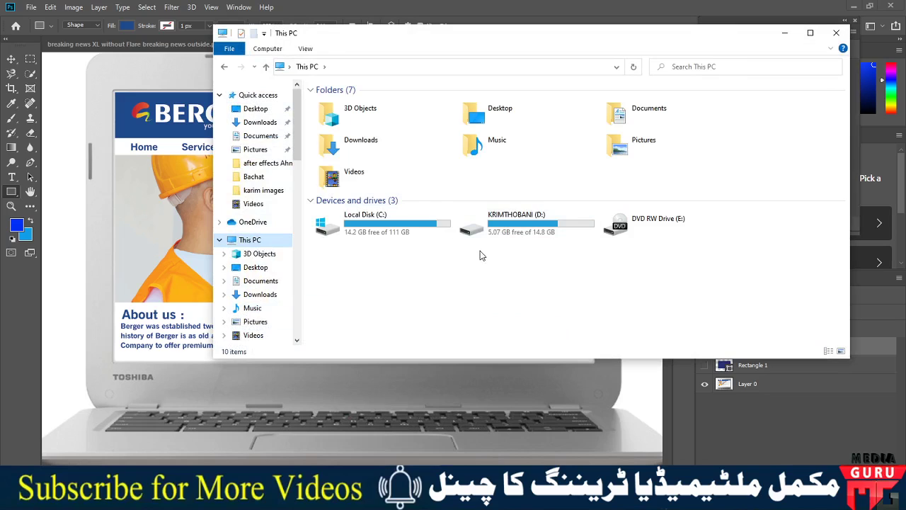
double_click(528, 225)
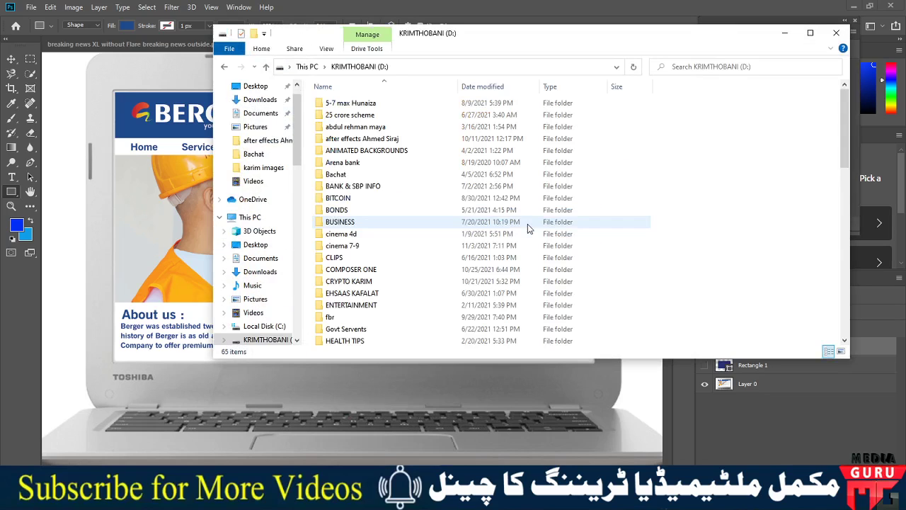
left_click(337, 222)
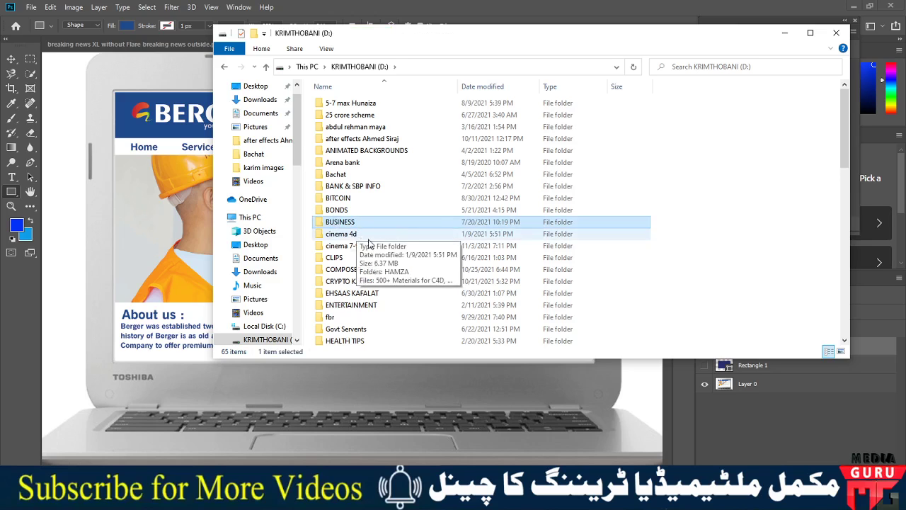
key("m")
key("m")
key("m")
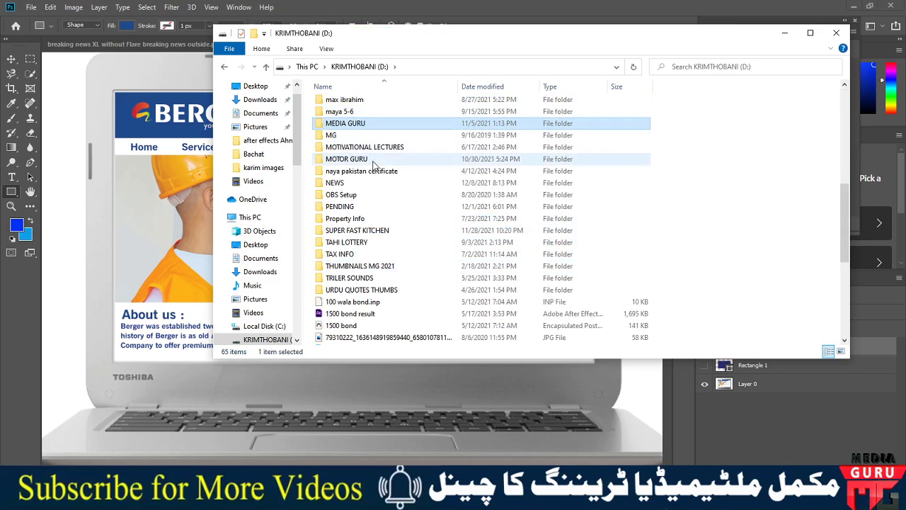
key("m")
key("m")
key("m")
key("m")
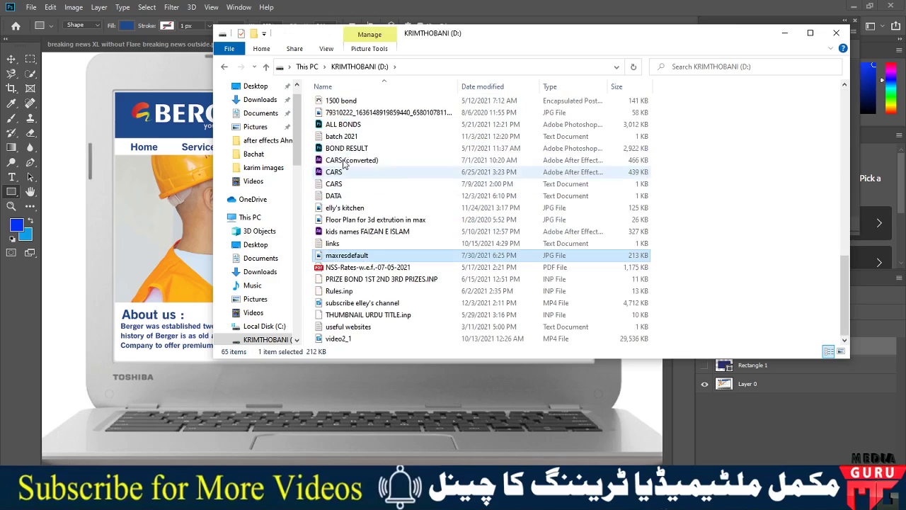
key("m")
double_click(357, 123)
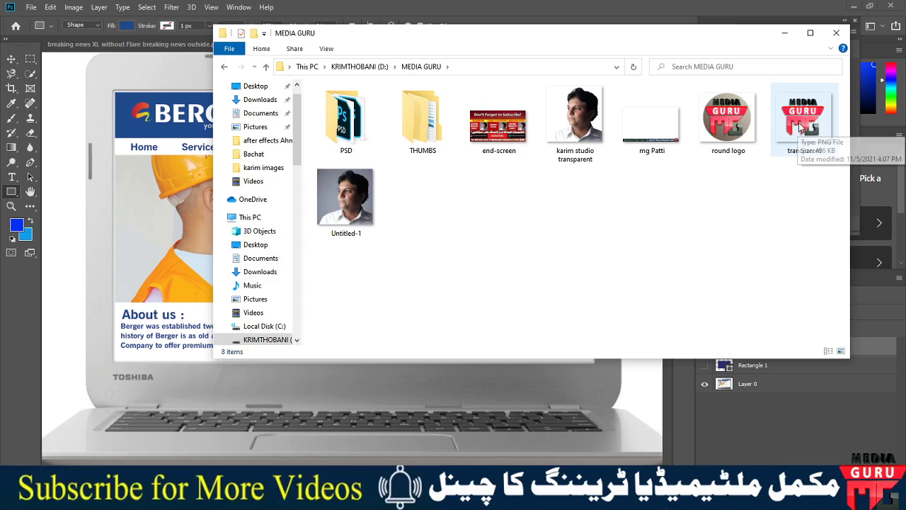
left_click_drag(804, 119, 468, 397)
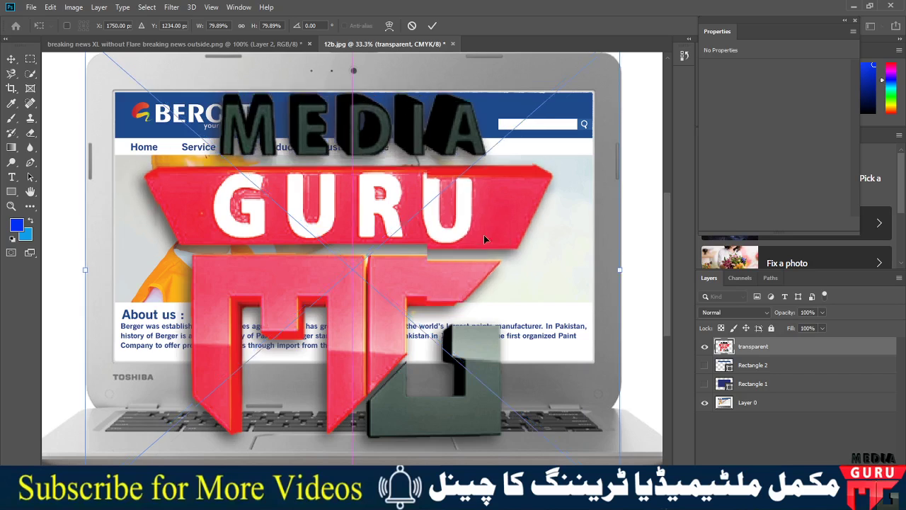
Shrink the MEDIA GURU logo to about 0.86 × 0.75 in at the header's top-left corner.
left_click_drag(483, 234, 383, 334)
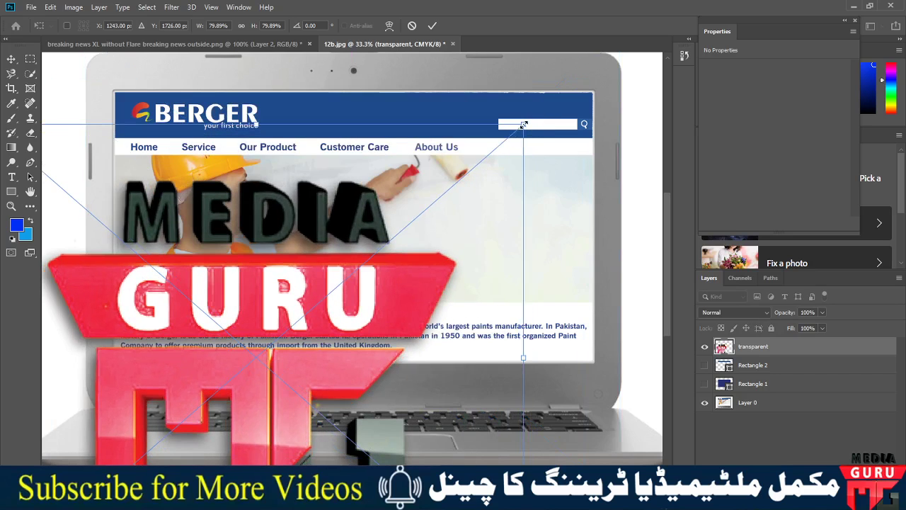
left_click_drag(523, 124, 342, 245)
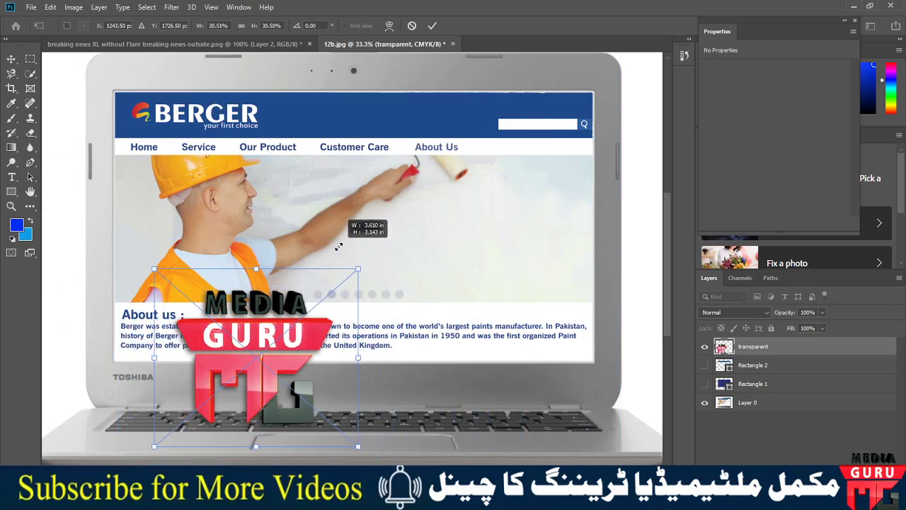
left_click_drag(342, 245, 333, 234)
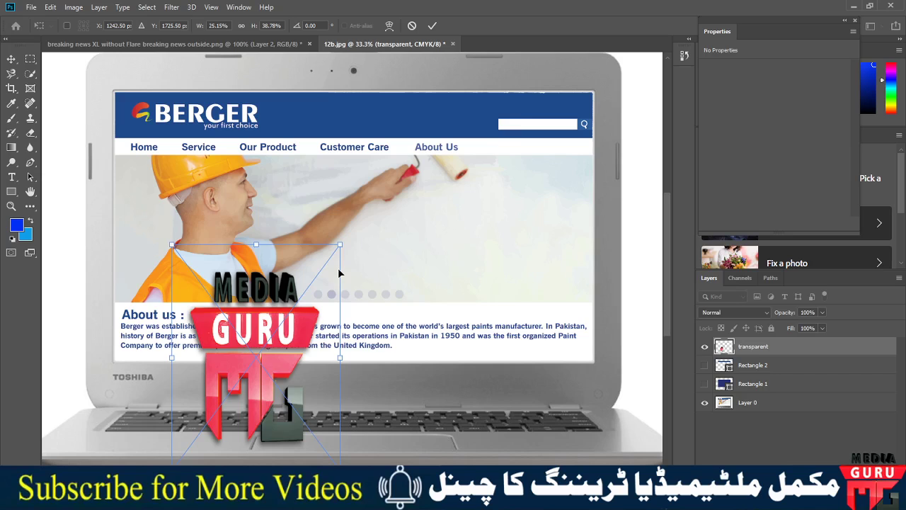
key("ctrl+z")
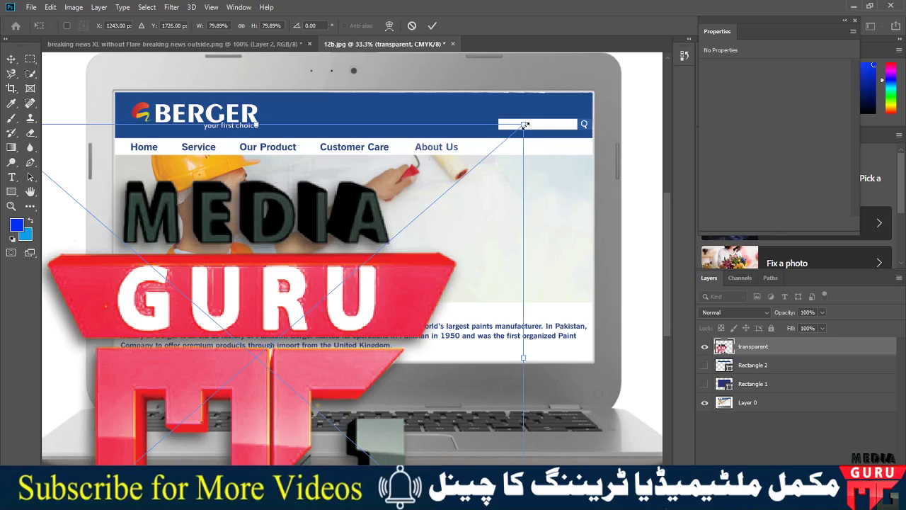
left_click_drag(525, 125, 315, 324)
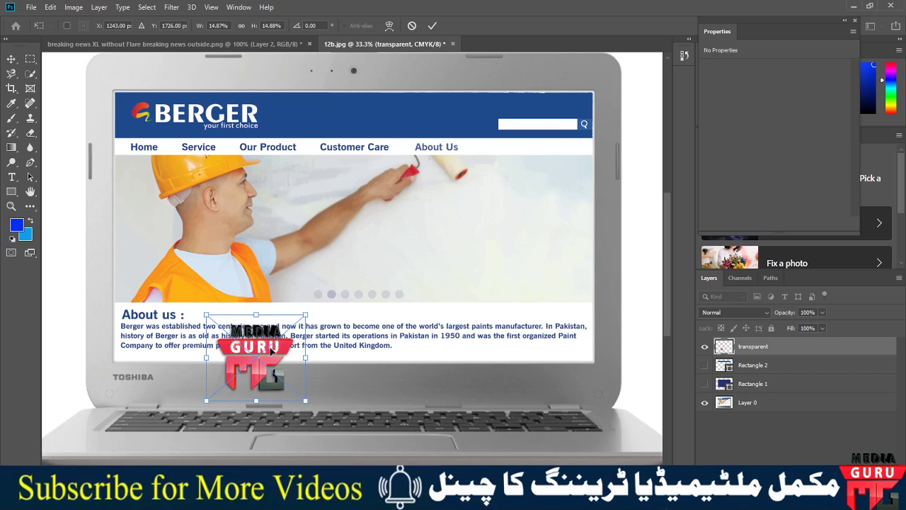
left_click_drag(271, 351, 218, 121)
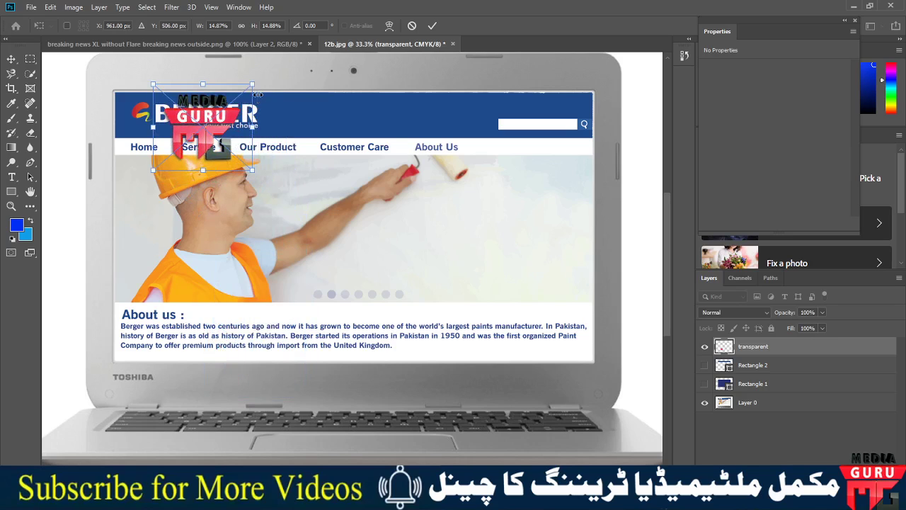
mouse_move(257, 94)
left_mouse_down()
mouse_move(230, 111)
mouse_move(153, 110)
left_mouse_up()
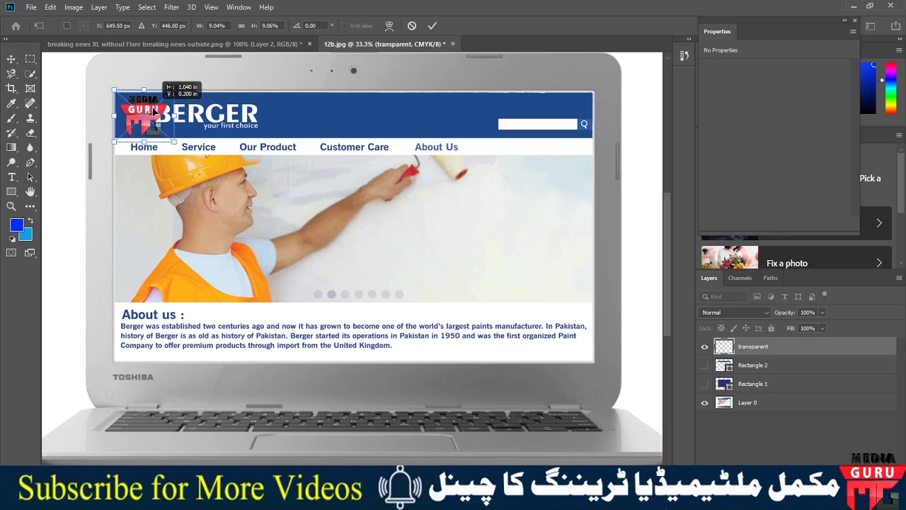
left_click_drag(153, 110, 153, 110)
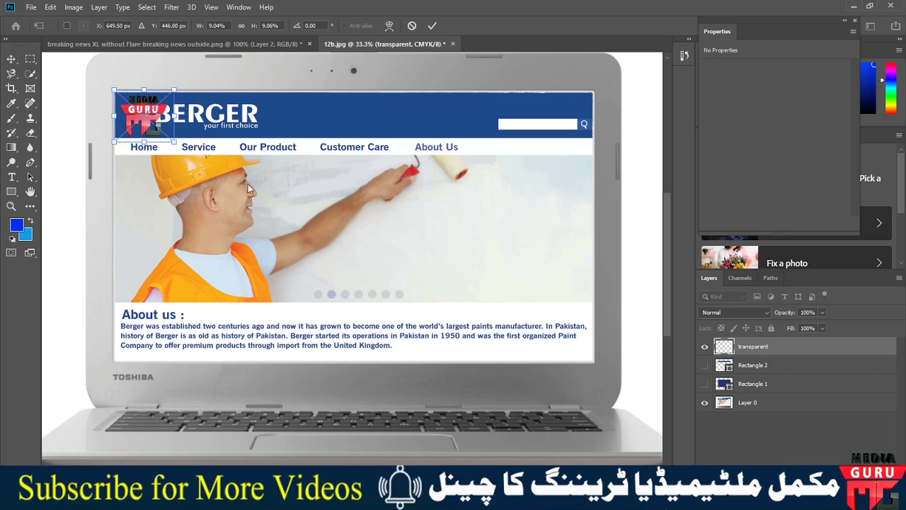
Commit the logo placement and show the blue header rectangle again.
key("u")
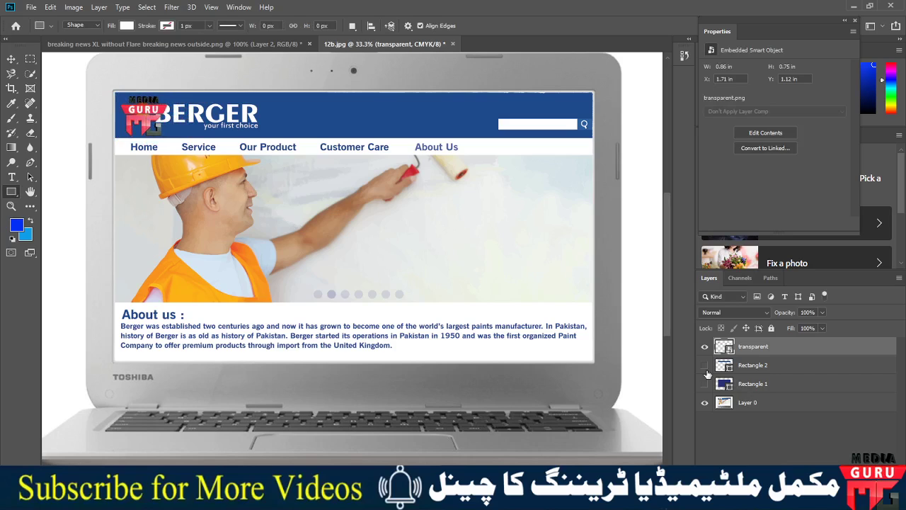
left_click(705, 365)
left_click(704, 383)
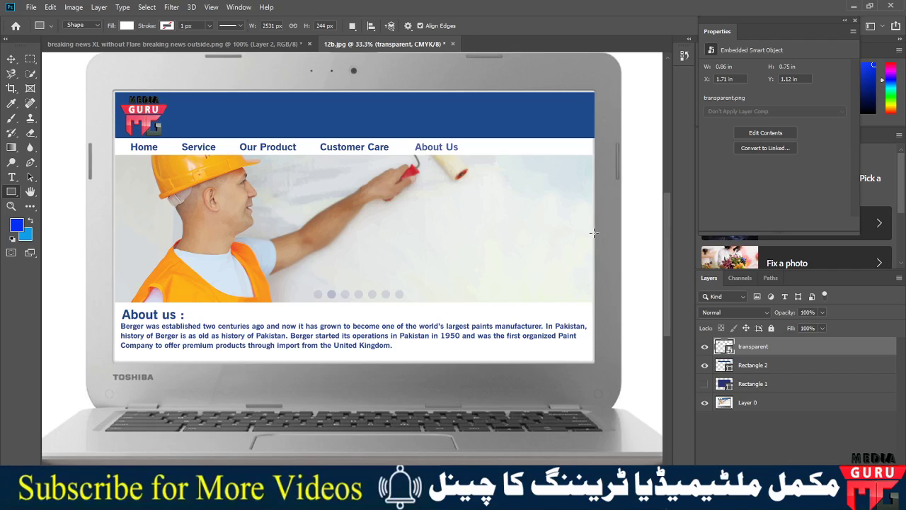
Add a 2 px white Stroke, positioned Outside, to the logo layer.
double_click(875, 353)
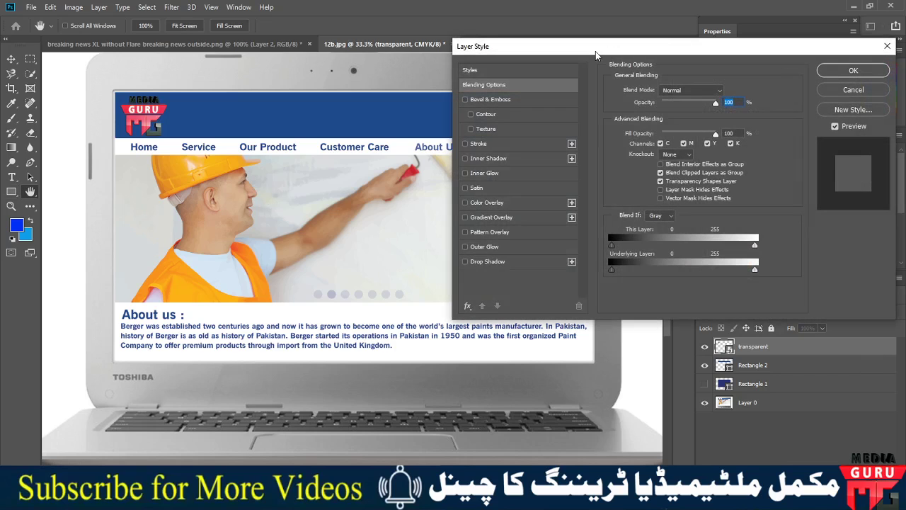
left_click_drag(595, 51, 452, 49)
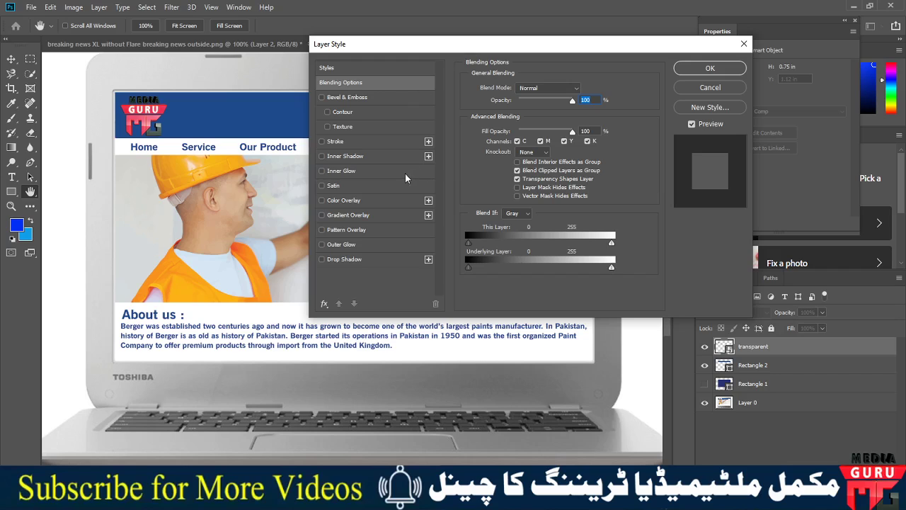
left_click(322, 142)
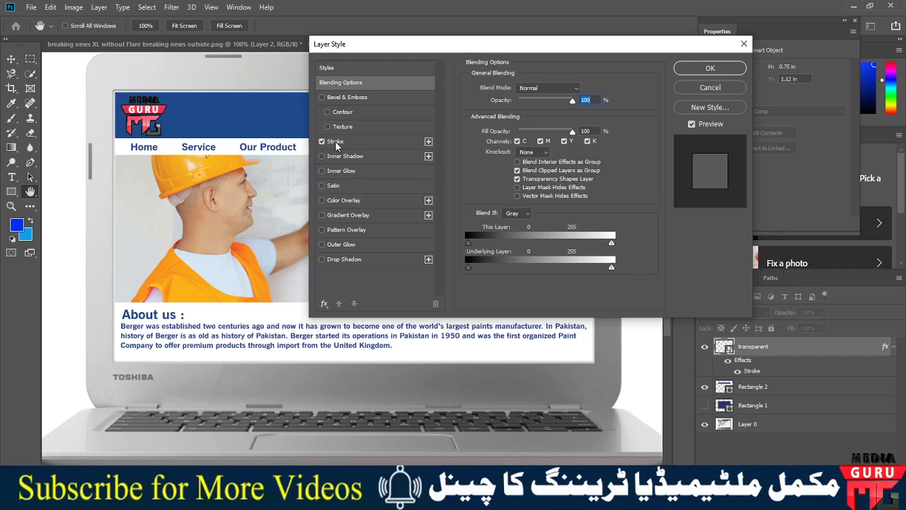
left_click(493, 170)
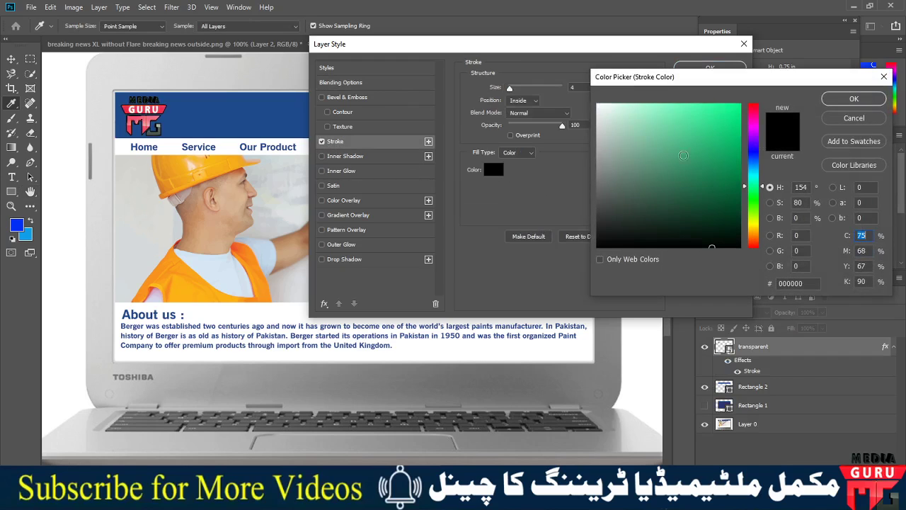
left_click_drag(617, 117, 595, 104)
left_click(853, 100)
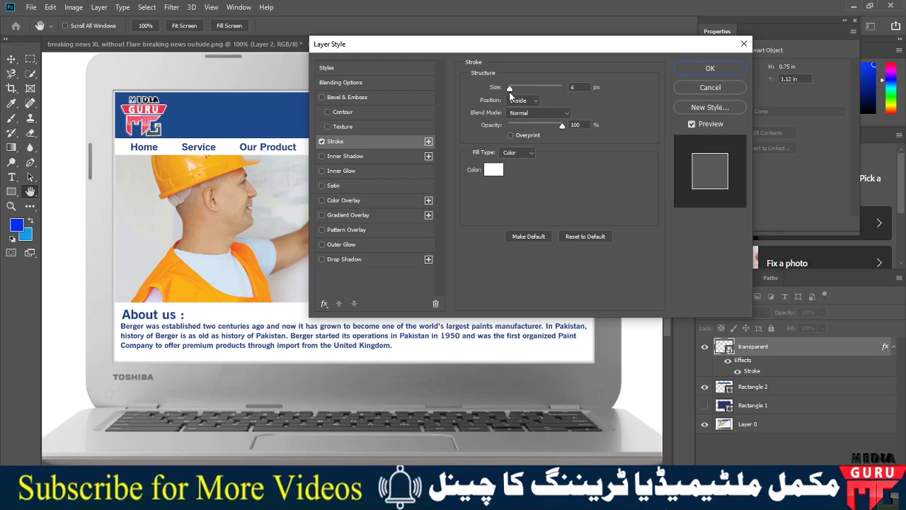
left_click_drag(511, 88, 514, 88)
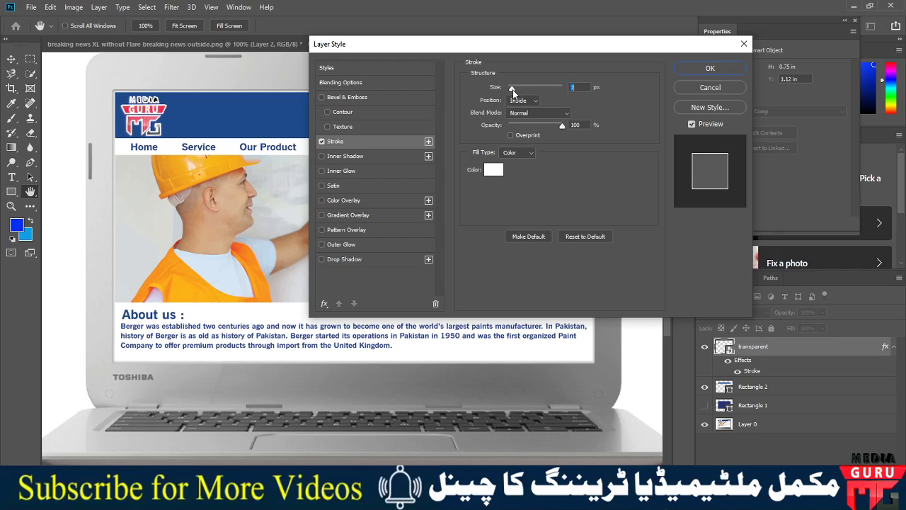
left_click(536, 103)
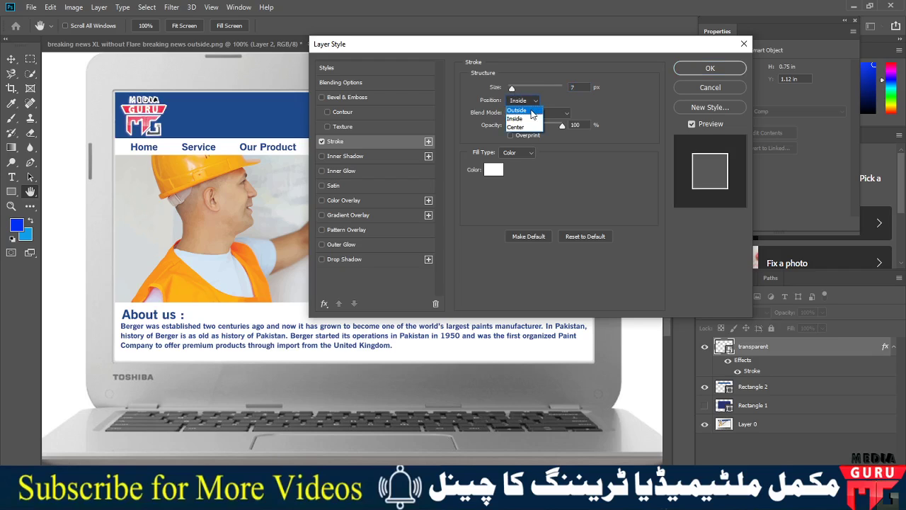
left_click(530, 108)
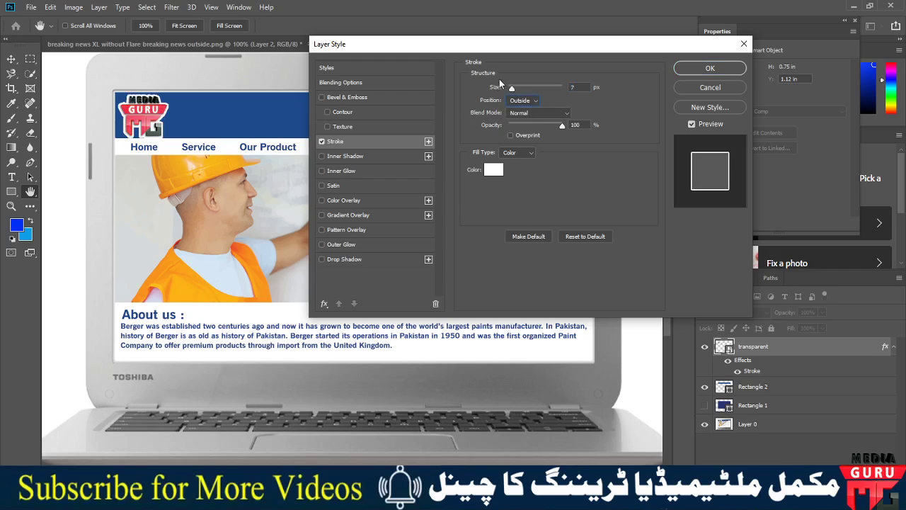
left_click_drag(512, 87, 509, 89)
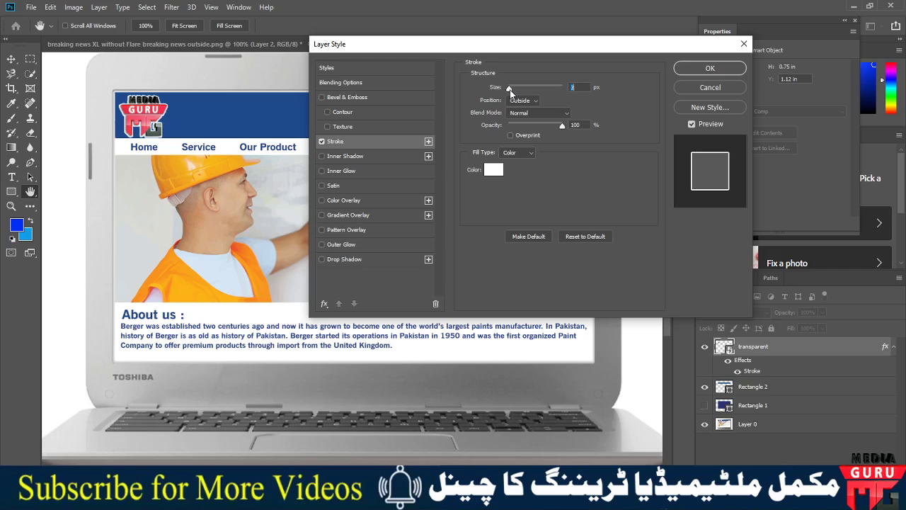
left_click_drag(510, 90, 509, 92)
left_click(710, 68)
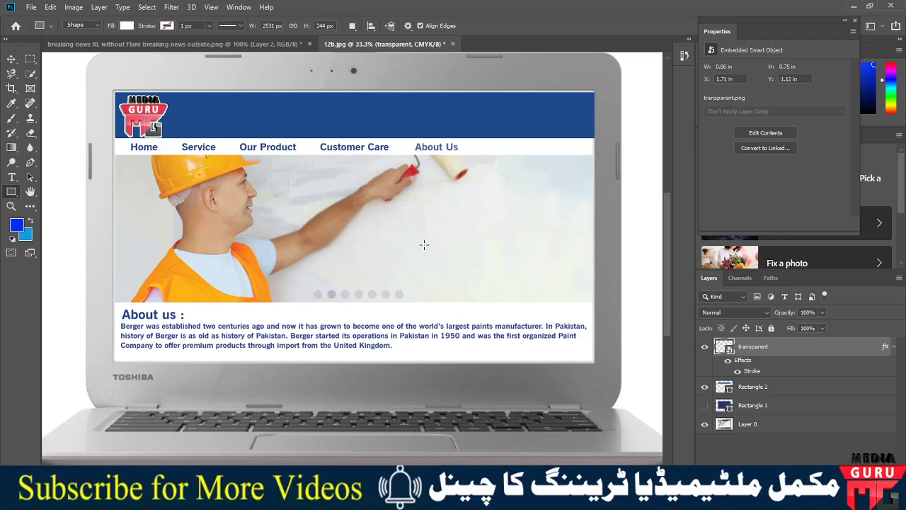
Draw a white Rectangle 3 (2543 × 97 px) over the navigation bar, then hide it.
left_click(704, 347)
left_click(704, 347)
left_click_drag(113, 139, 600, 155)
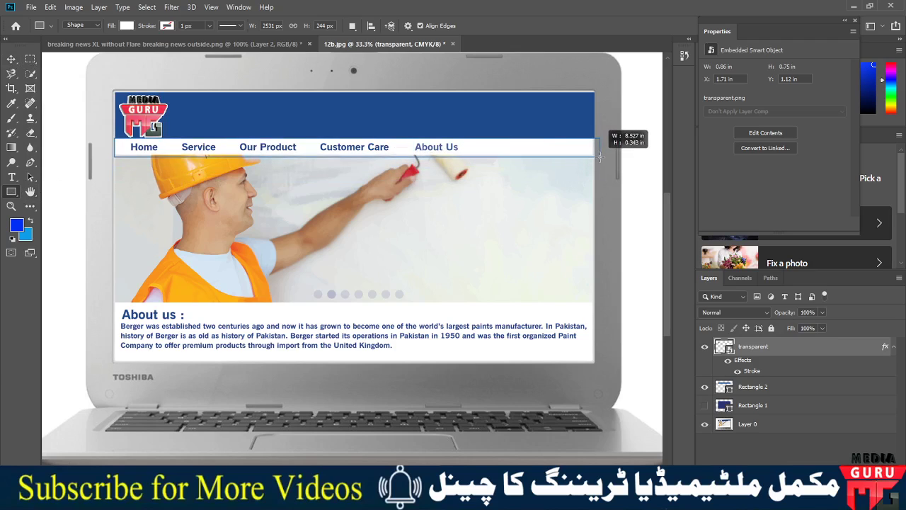
left_click_drag(600, 155, 595, 155)
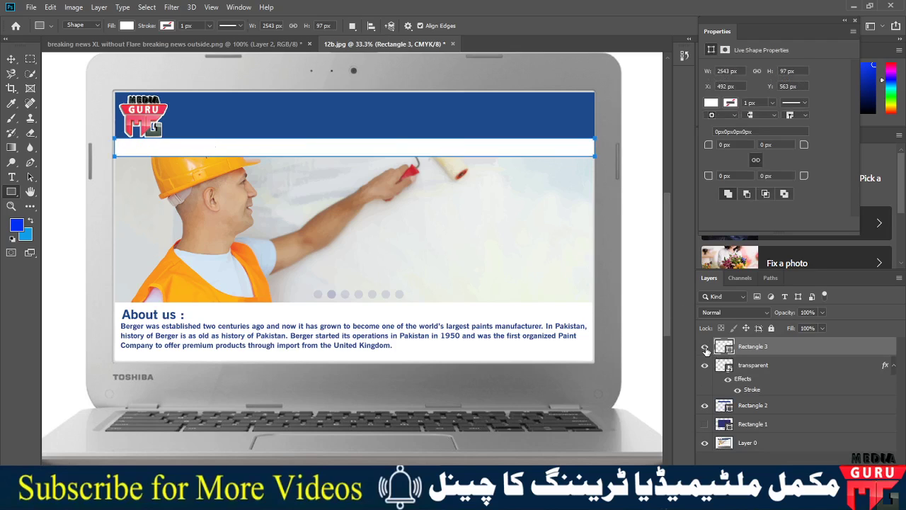
left_click(705, 347)
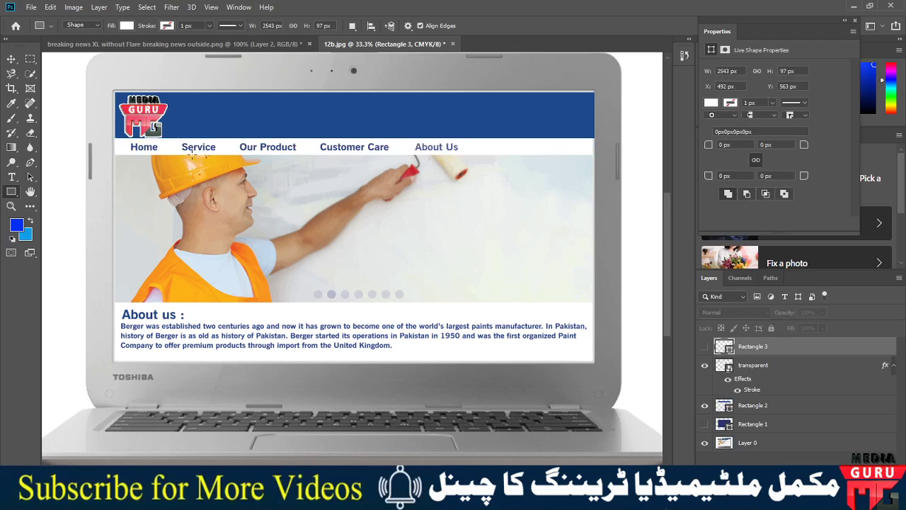
left_click(12, 177)
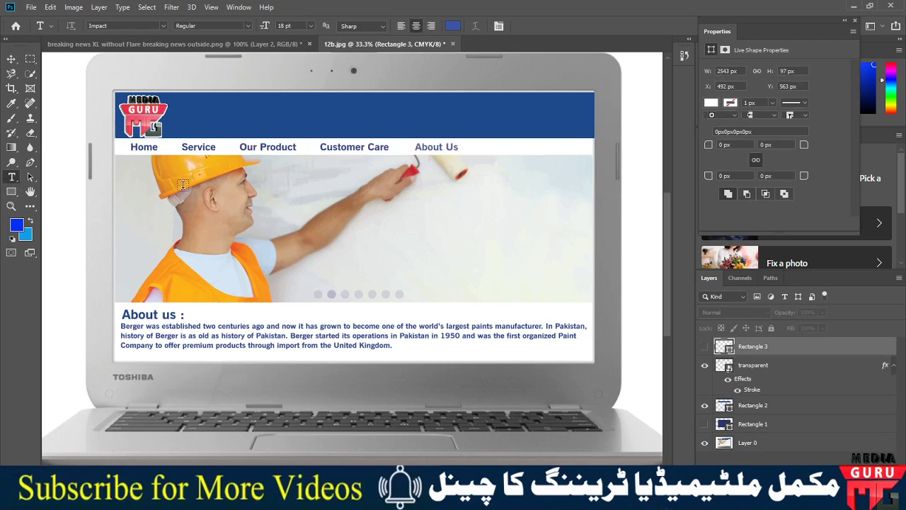
Type a 12 pt nav line: Home, Services, Our Products, Customer Care, About Us.
left_click(134, 179)
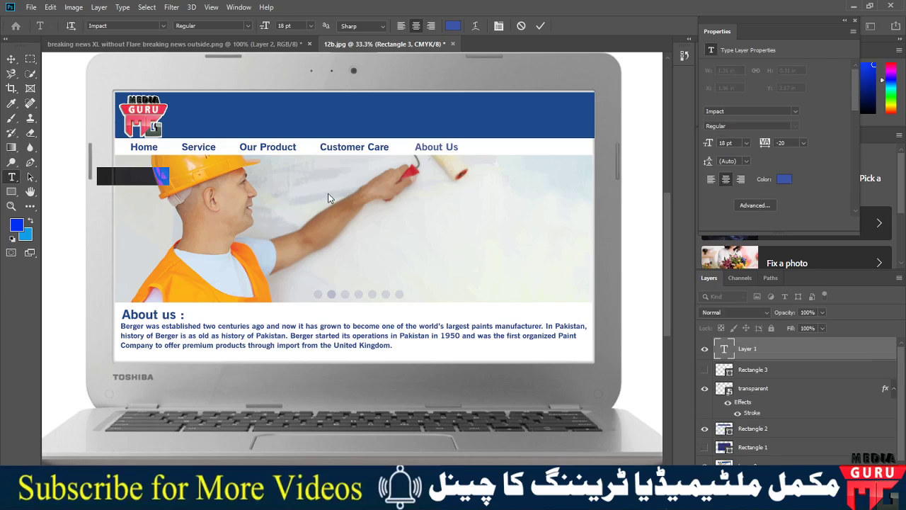
left_click(309, 26)
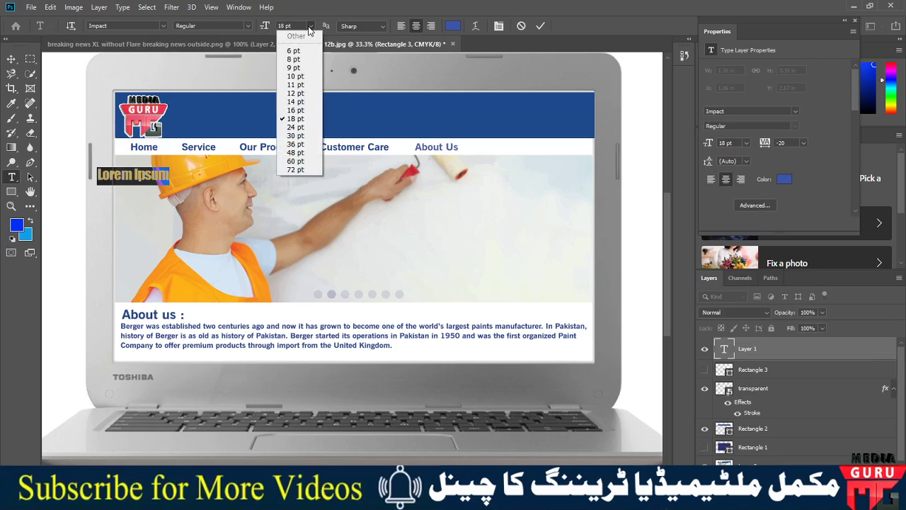
left_click(296, 95)
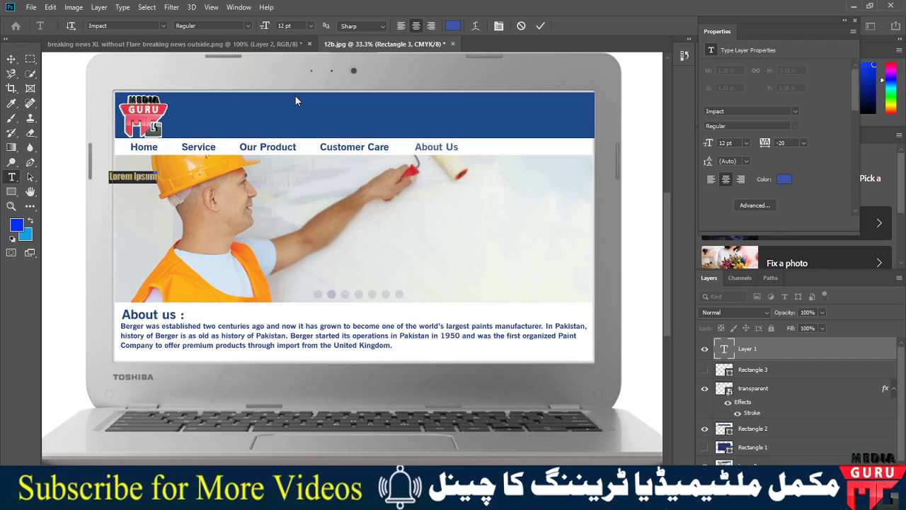
type("Hom")
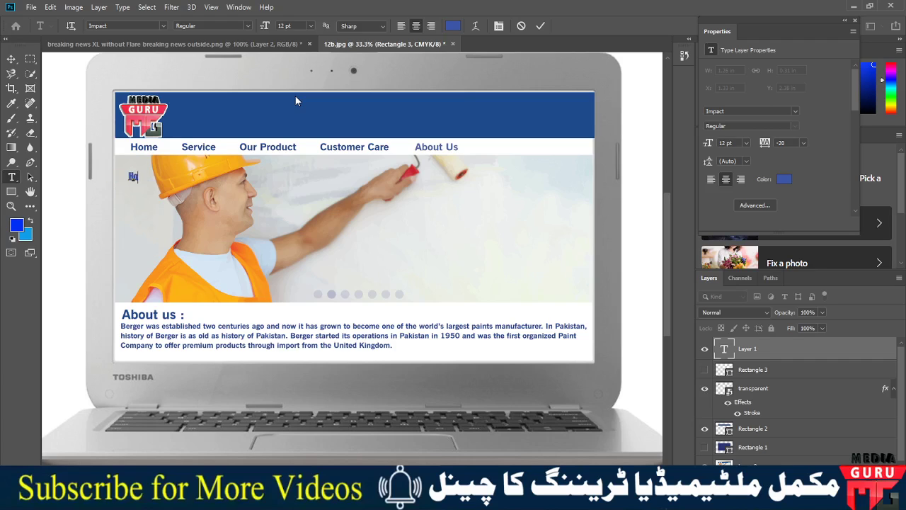
type("e")
key("ctrl+Left")
key("ctrl+Left")
key("ctrl+Left")
key("ctrl+Left")
key("ctrl+Left")
key("ctrl+Left")
key("ctrl+Left")
type(". Servic")
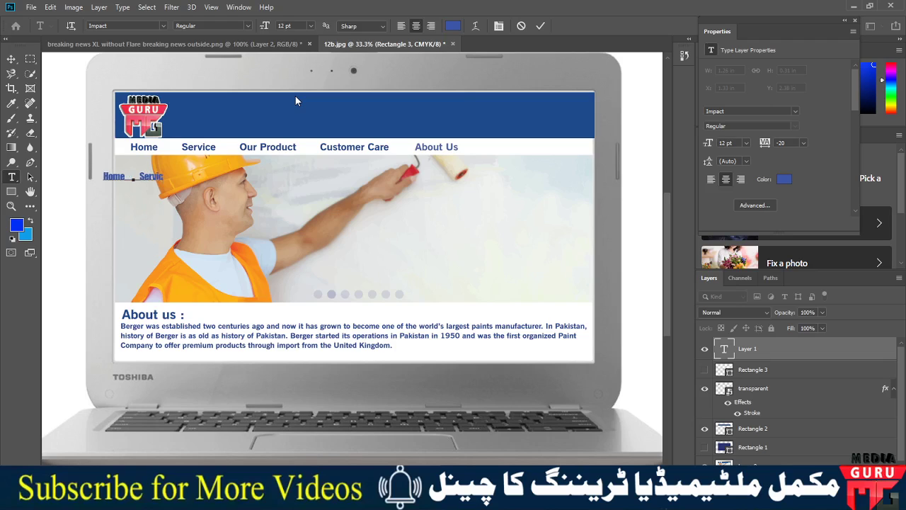
key("BackSpace")
key("BackSpace")
key("BackSpace")
key("BackSpace")
key("BackSpace")
key("BackSpace")
key("BackSpace")
key("BackSpace")
type("Services  ")
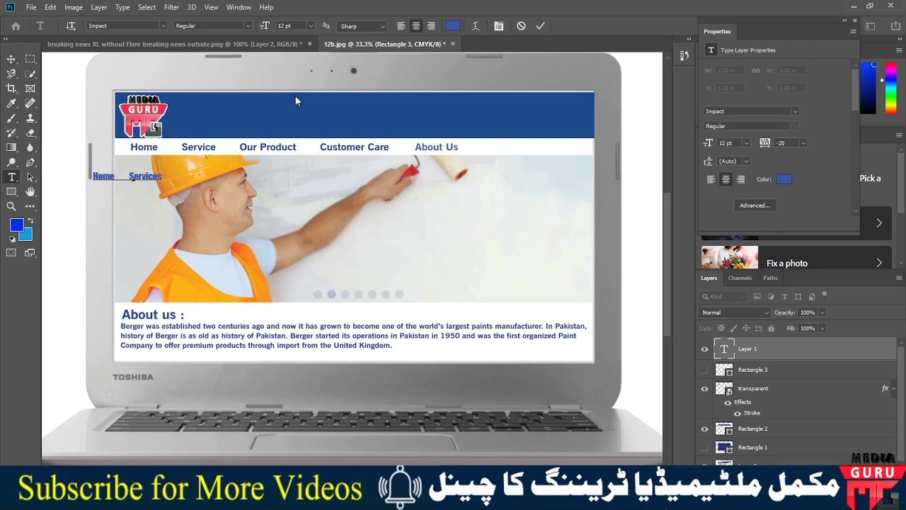
type(" Our")
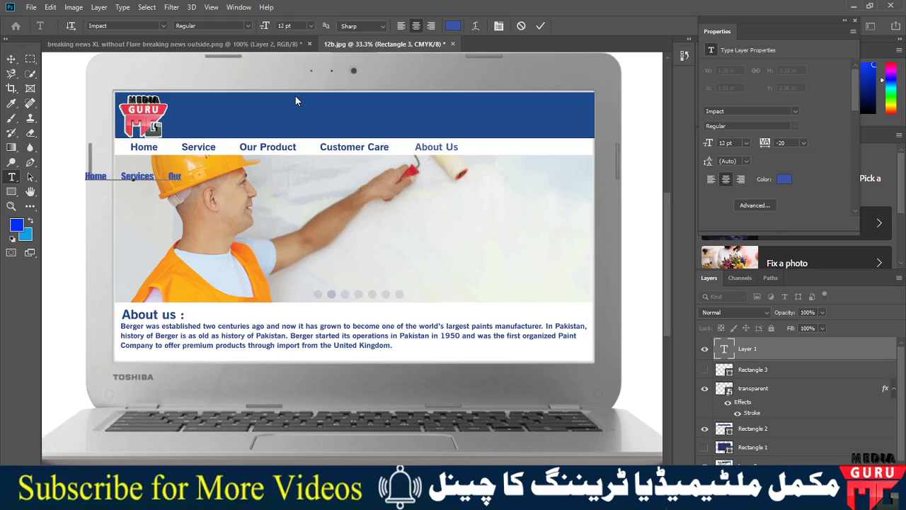
type(" Prod")
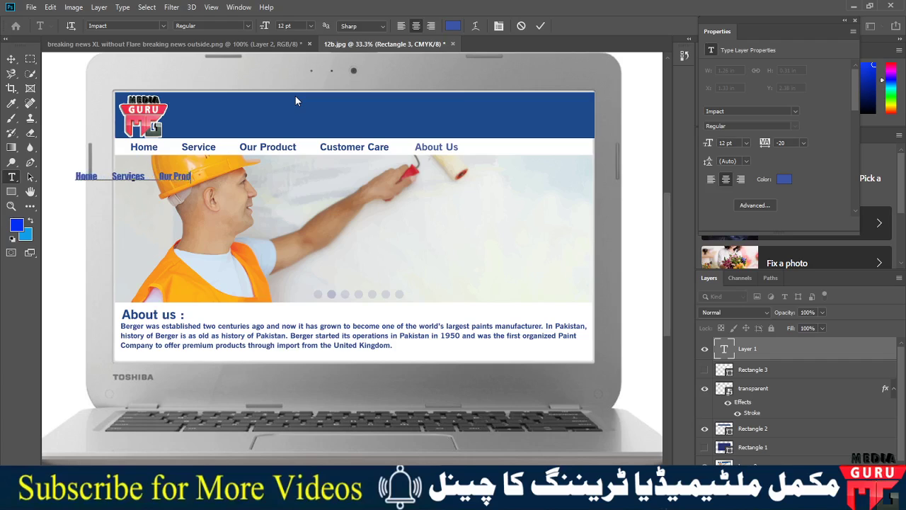
type("ucts   Cu")
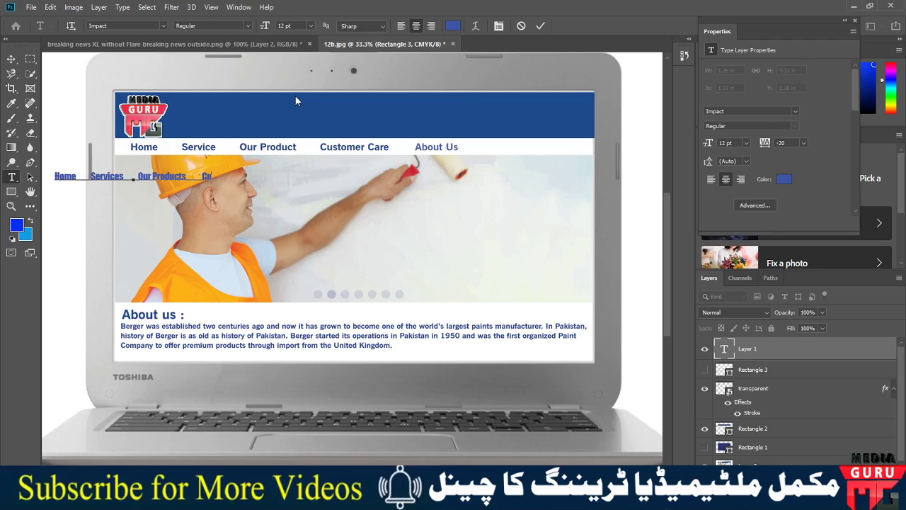
type("sto")
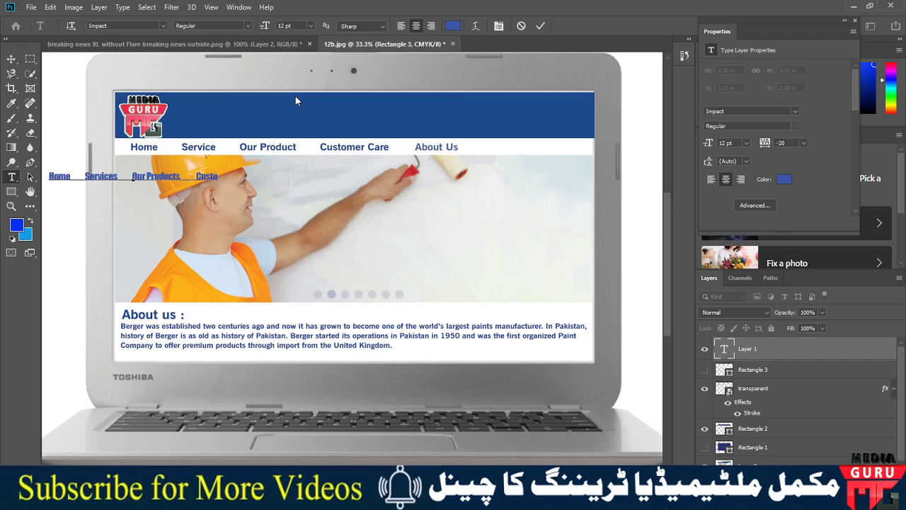
type("mer Ca")
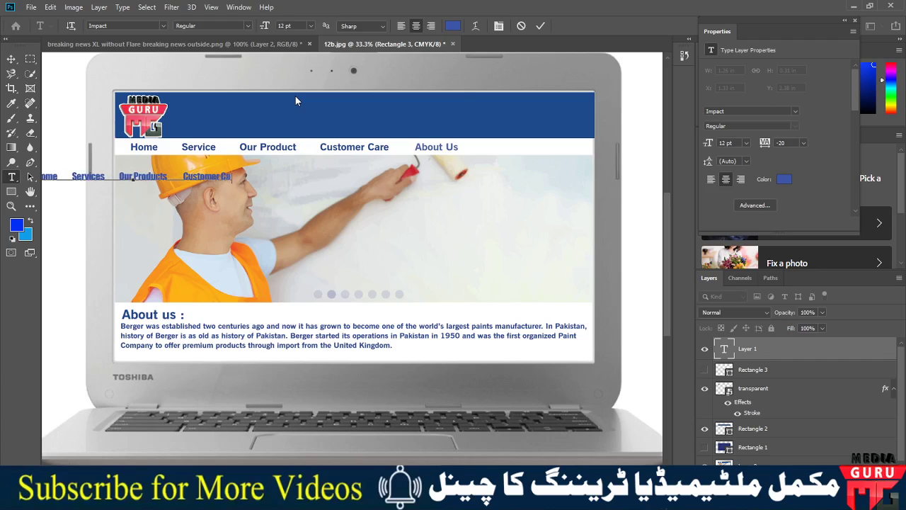
type("re")
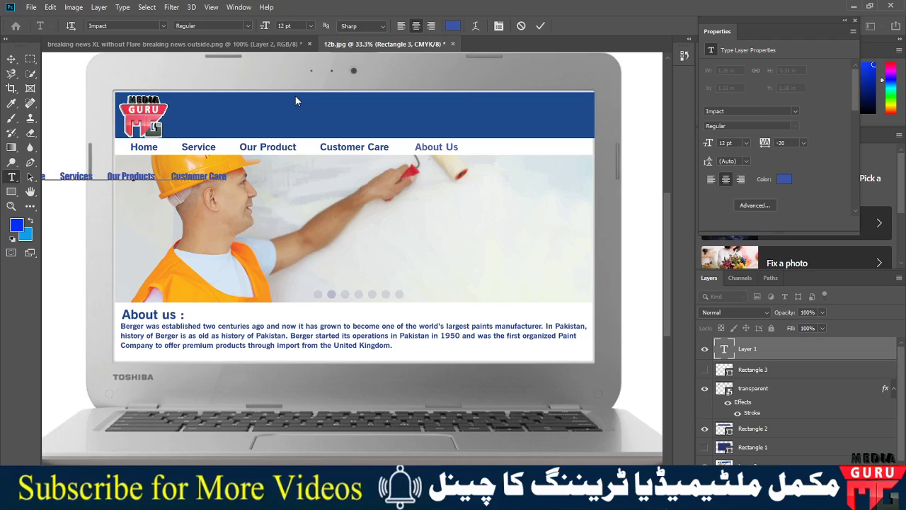
type("     About")
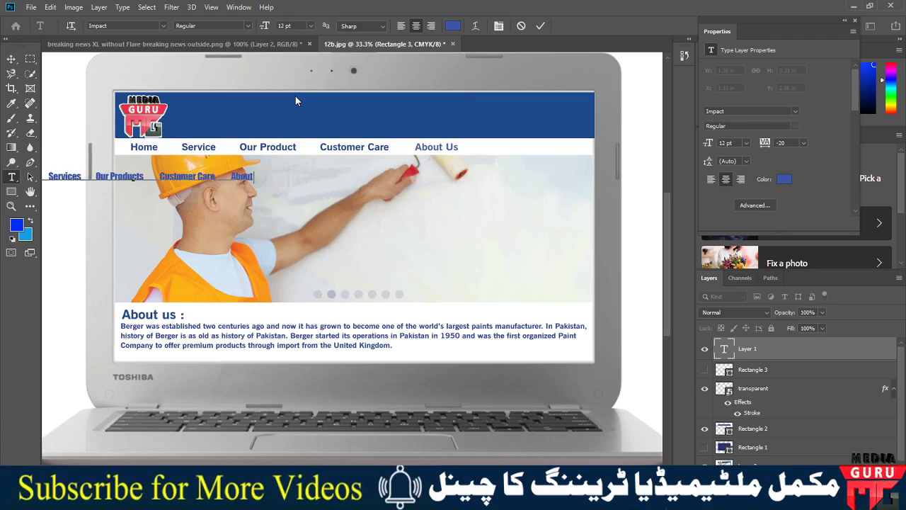
type(" Us")
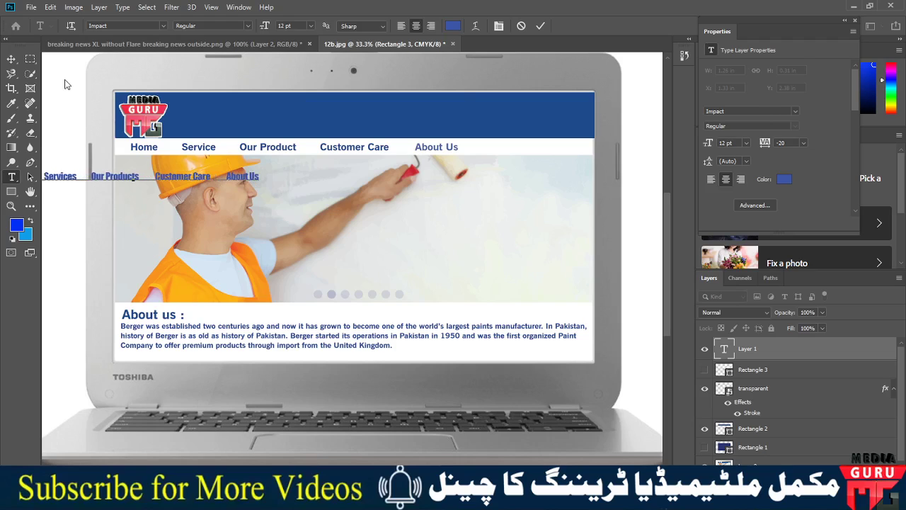
Scale the nav menu text to 120.61% (14.47 pt) and nudge it into line on the menu bar.
left_click(11, 59)
mouse_move(228, 178)
left_mouse_down()
mouse_move(338, 180)
mouse_move(317, 176)
left_mouse_up()
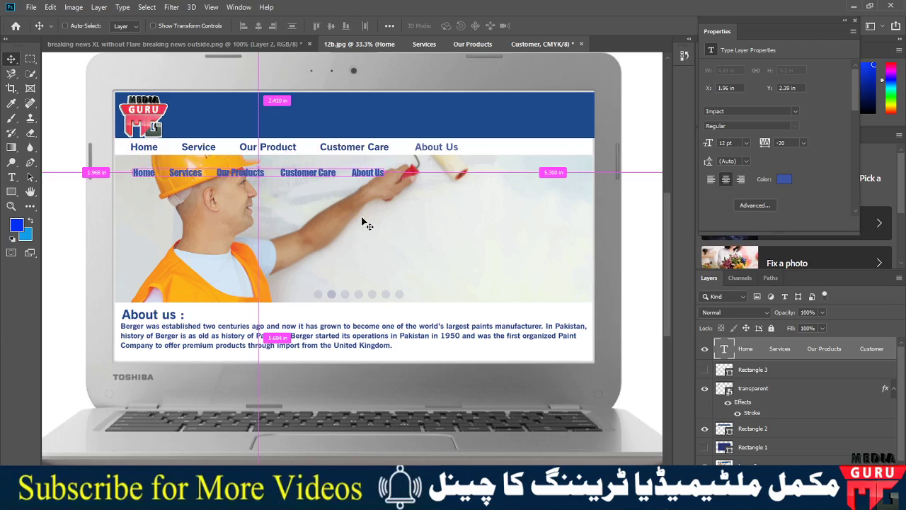
key("ctrl+t")
left_click_drag(385, 183, 435, 202)
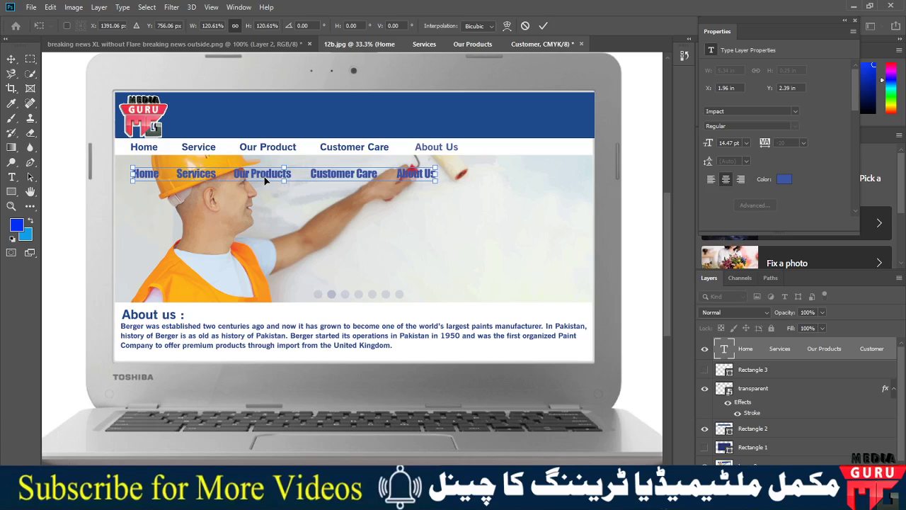
left_click_drag(265, 181, 259, 156)
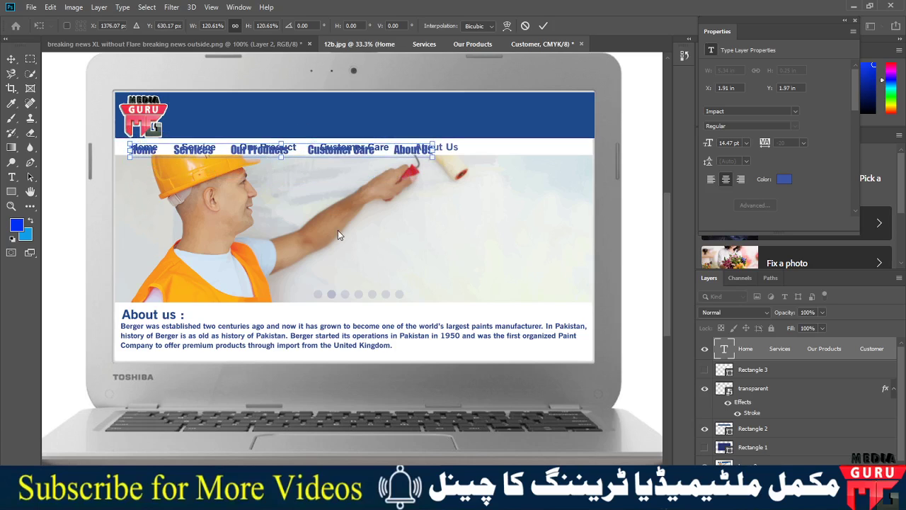
key("Up")
key("Up")
key("Up")
key("Up")
key("Up")
key("Up")
key("Up")
key("Up")
key("Up")
key("Up")
key("Up")
key("Up")
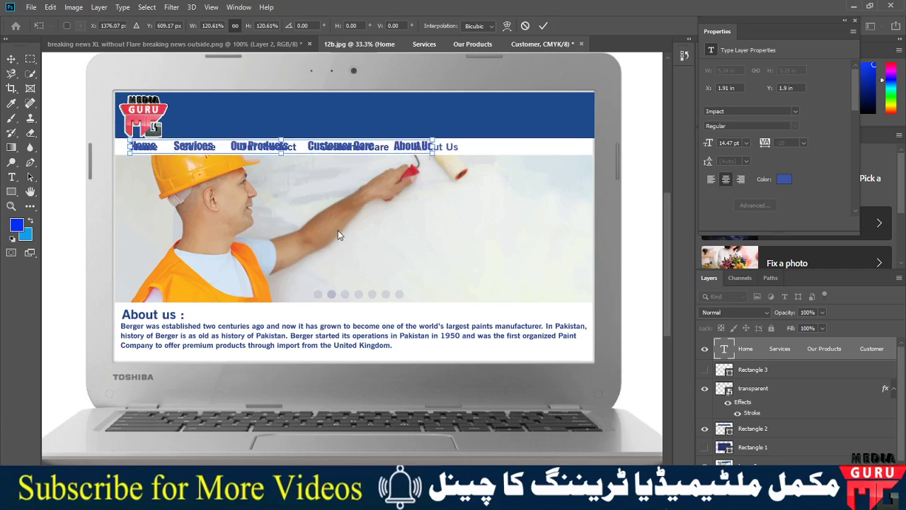
key("Right")
key("Right")
key("Right")
key("Right")
key("Right")
key("Right")
key("Down")
key("Down")
key("Down")
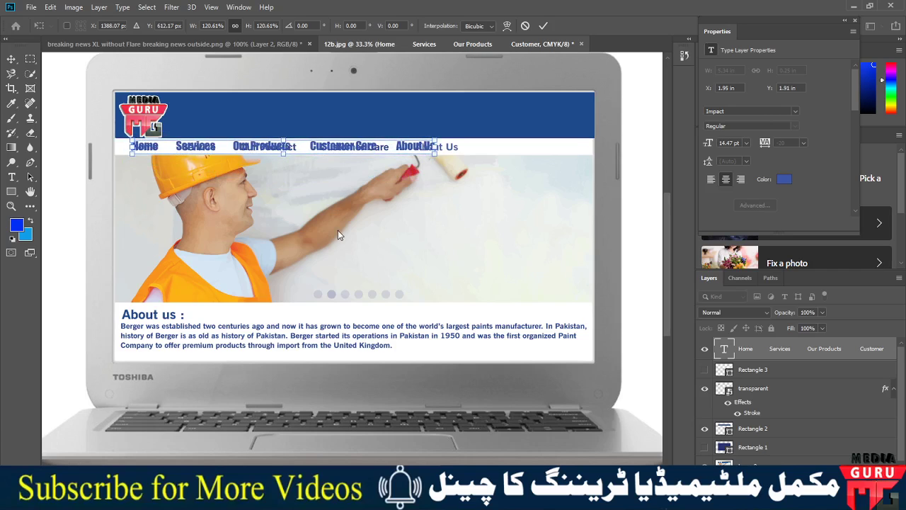
key("Down")
key("Down")
key("Down")
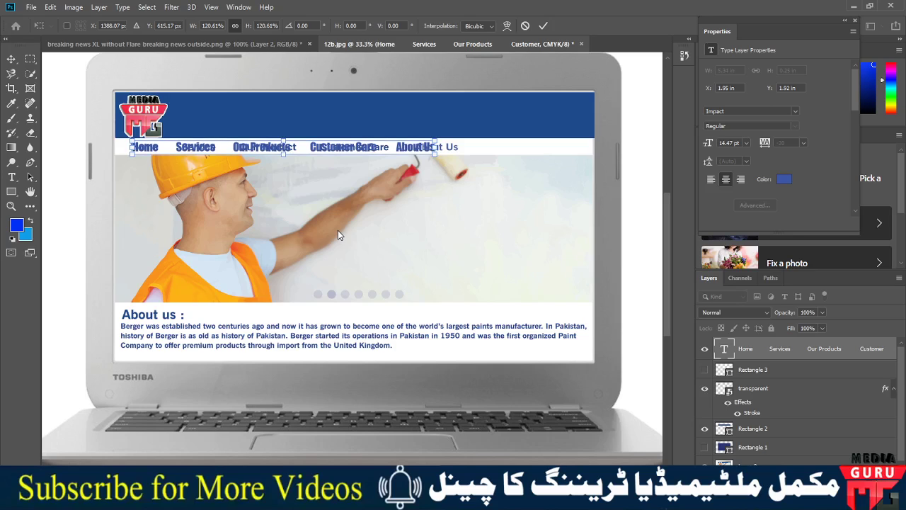
Set the Home to About Us menu text colour to black (#000000).
double_click(724, 349)
left_click(452, 25)
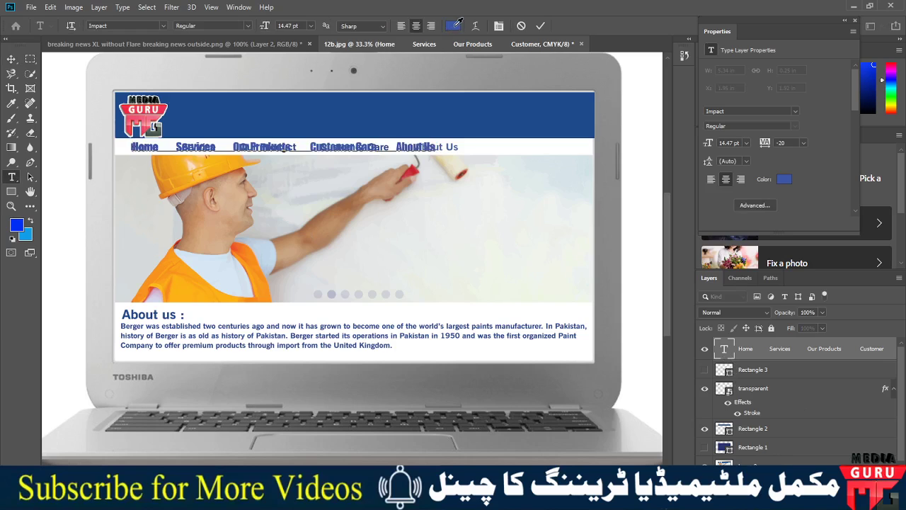
left_click_drag(697, 203, 742, 249)
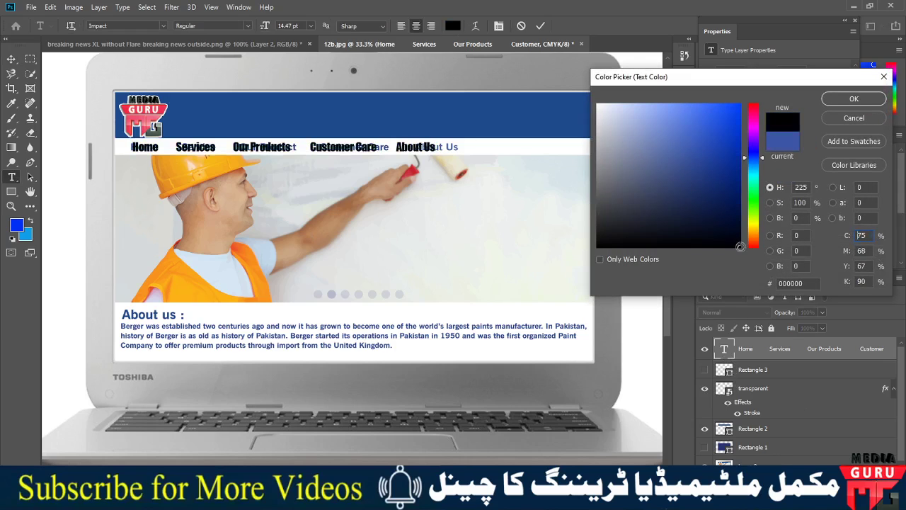
left_click(853, 99)
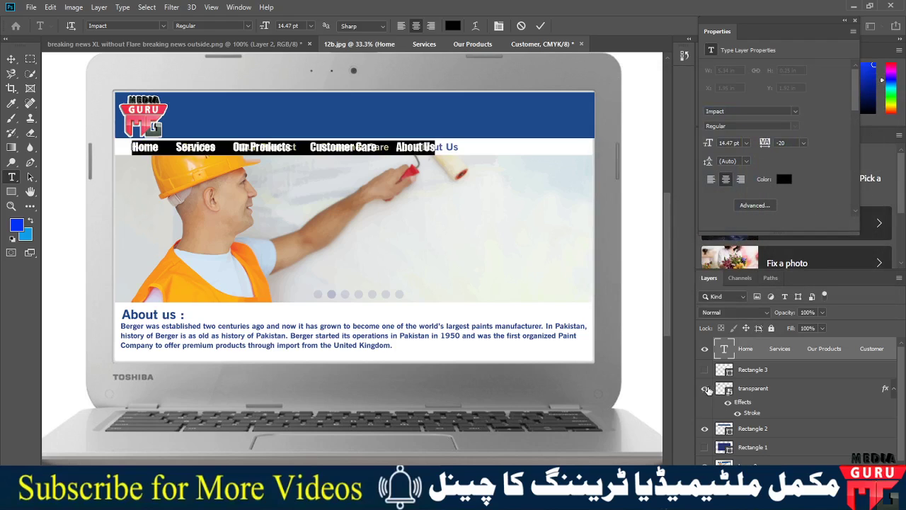
Make the white Rectangle 3 bar visible behind the menu and select that layer.
left_click(704, 370)
key("v")
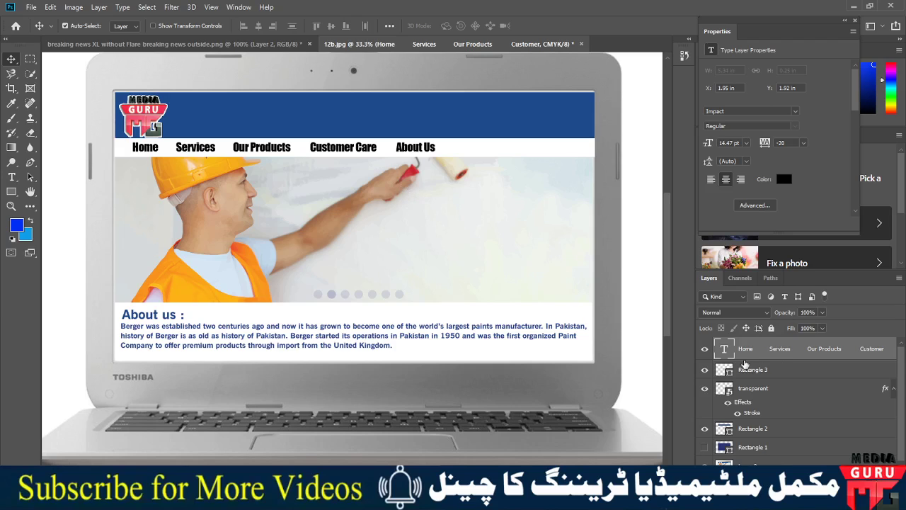
double_click(724, 349)
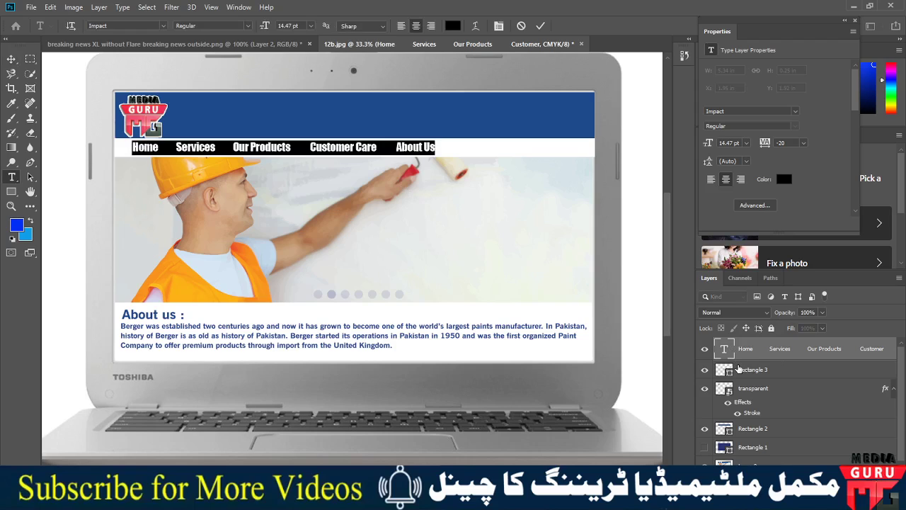
left_click(730, 378)
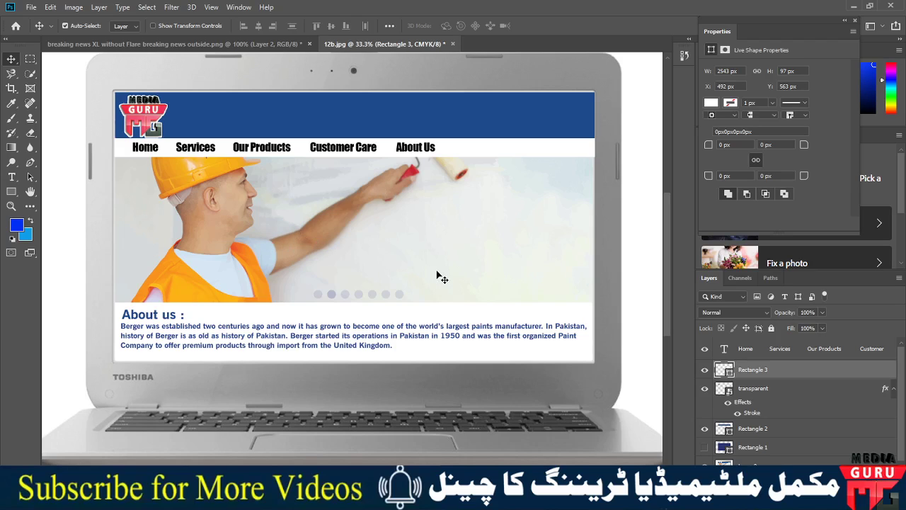
Place the 'Cash set to flow for Pakistan Today' photo as an embedded layer.
left_click(31, 7)
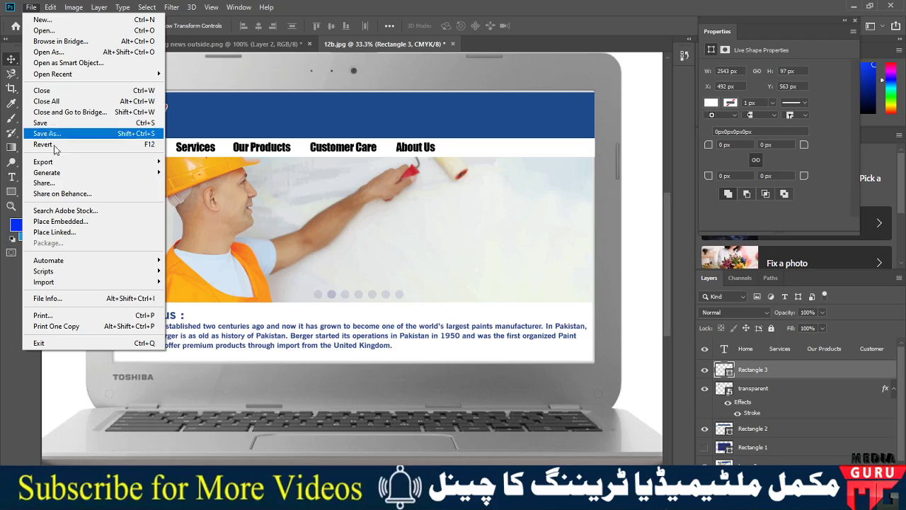
left_click(57, 221)
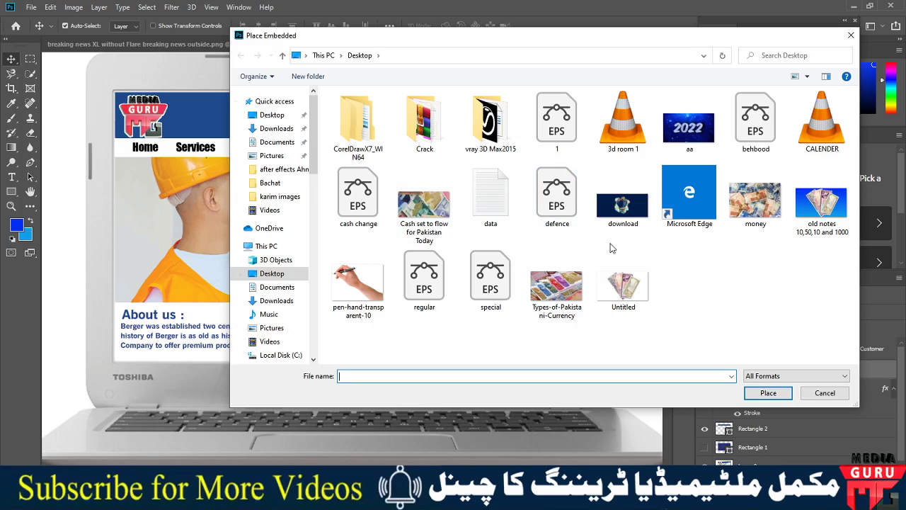
double_click(424, 210)
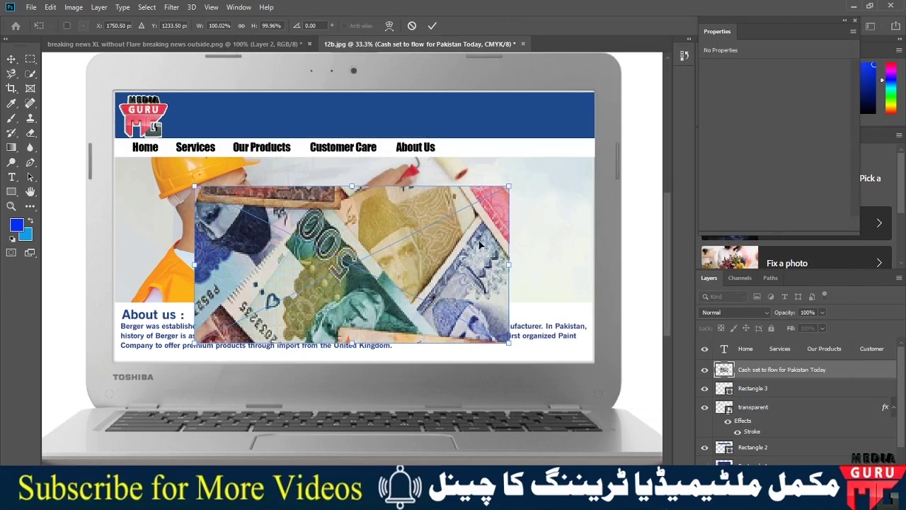
Stretch the currency photo to fill the banner, apply it, and hide its layer.
left_click_drag(379, 253, 297, 225)
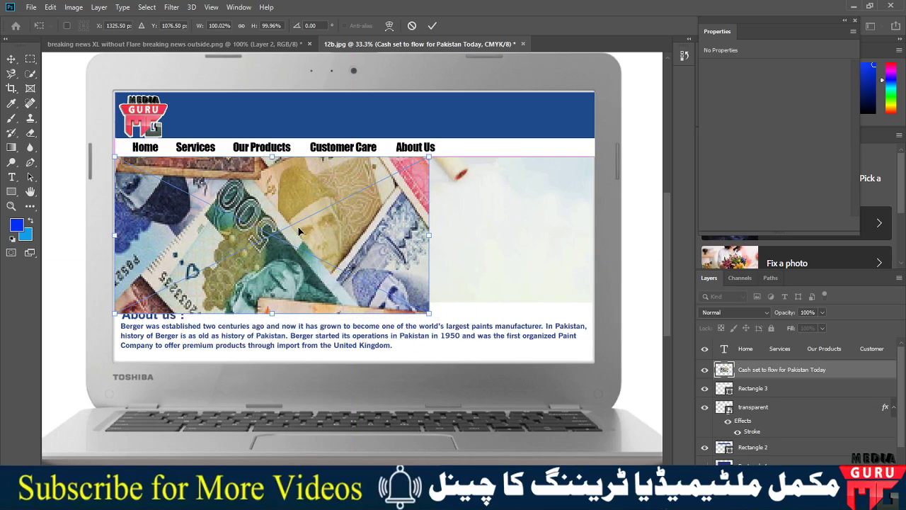
mouse_move(428, 312)
left_mouse_down()
mouse_move(605, 363)
mouse_move(404, 236)
left_mouse_up()
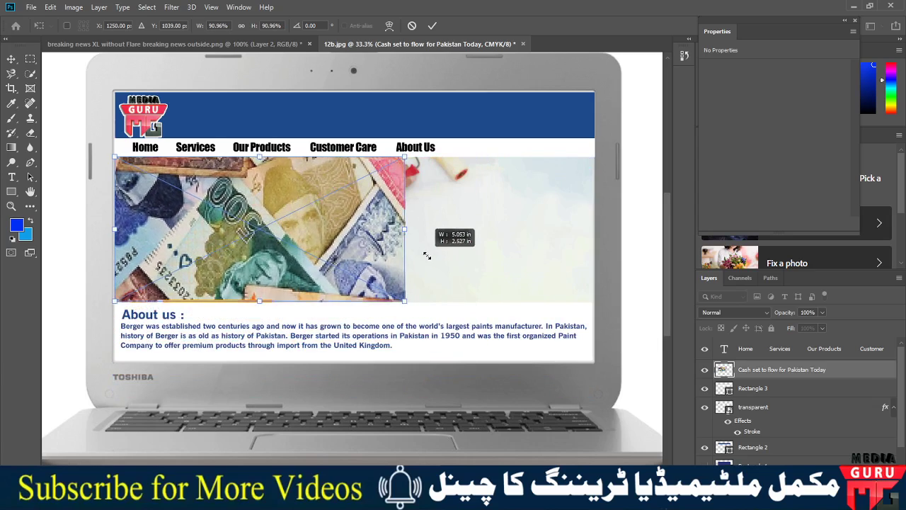
mouse_move(405, 236)
left_mouse_down()
mouse_move(419, 246)
mouse_move(594, 233)
left_mouse_up()
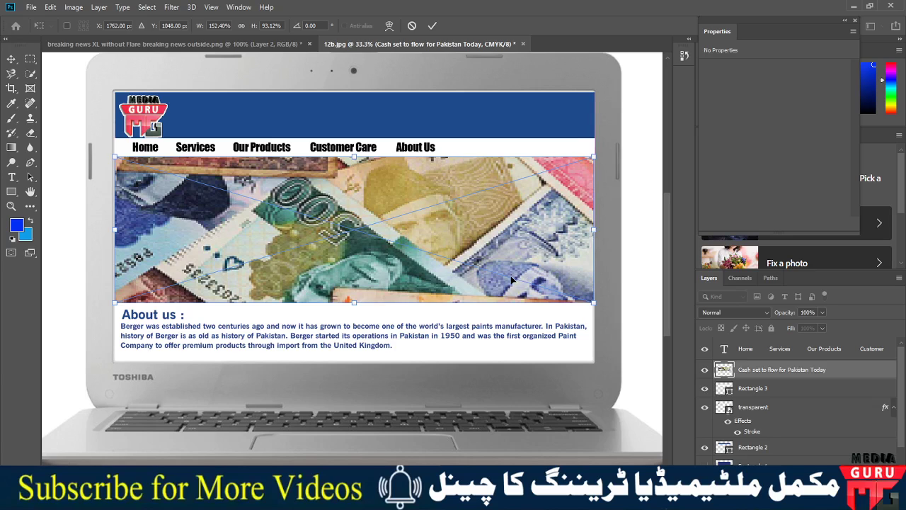
key("Return")
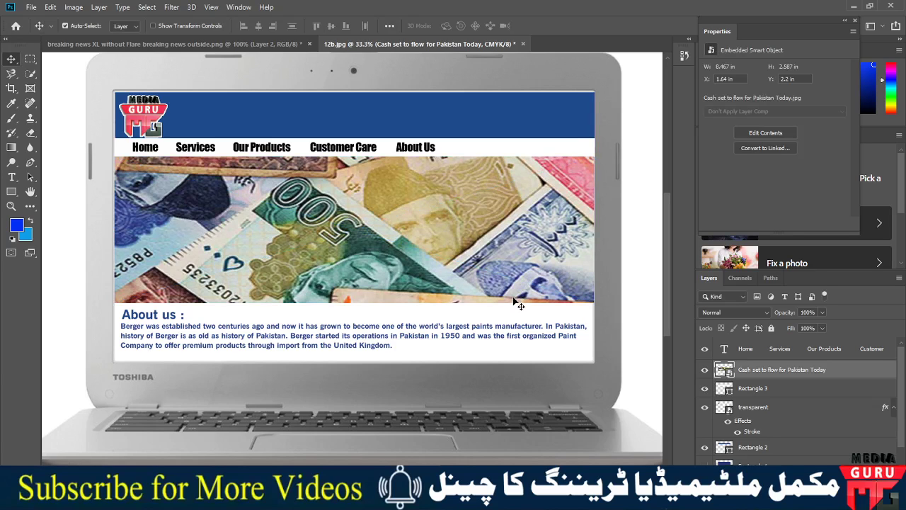
left_click(705, 371)
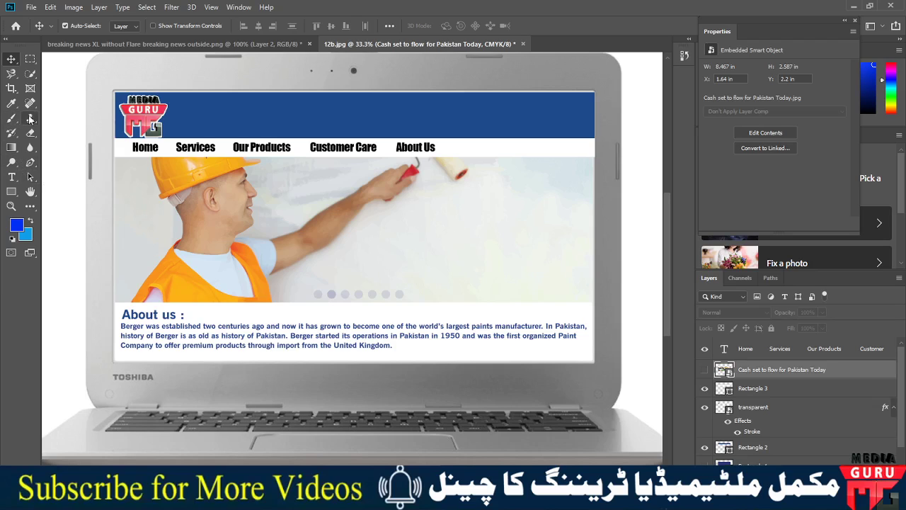
Draw a small circle with the Ellipse Tool near the slider dots.
left_click(9, 193)
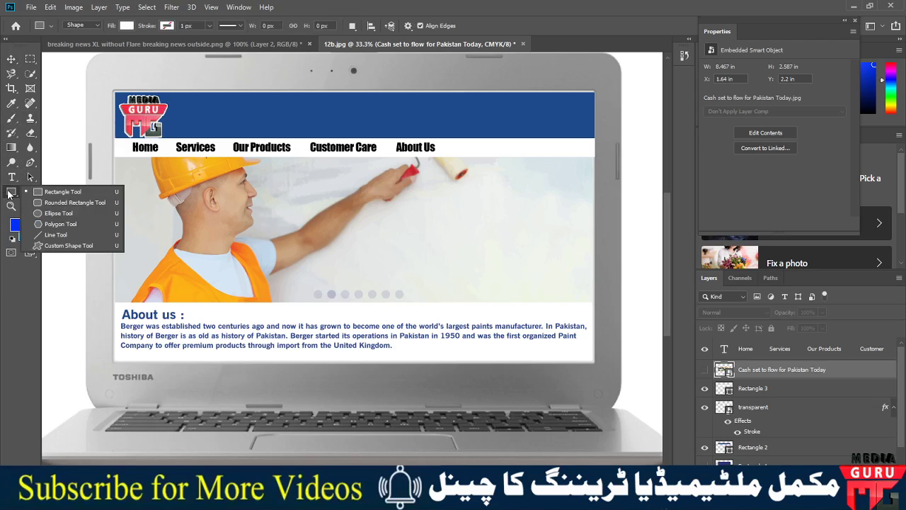
left_click(60, 213)
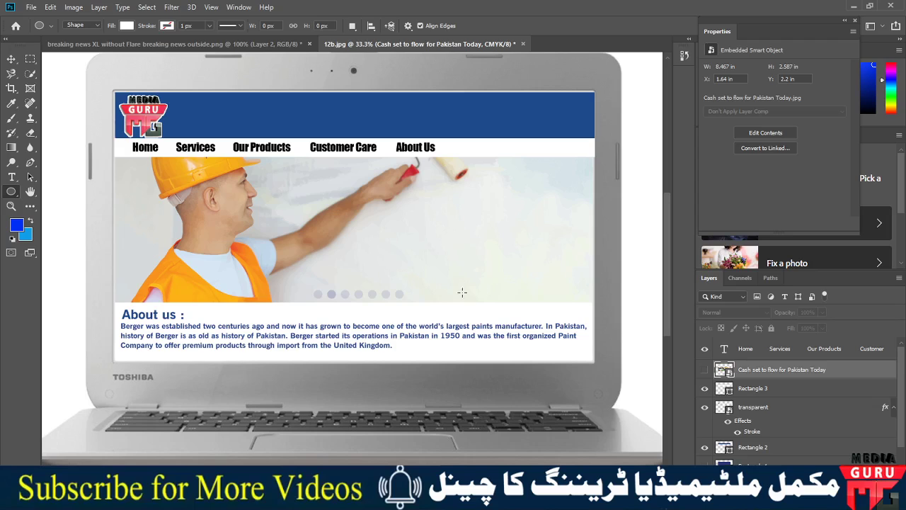
mouse_move(462, 293)
left_mouse_down()
mouse_move(486, 266)
mouse_move(470, 282)
left_mouse_up()
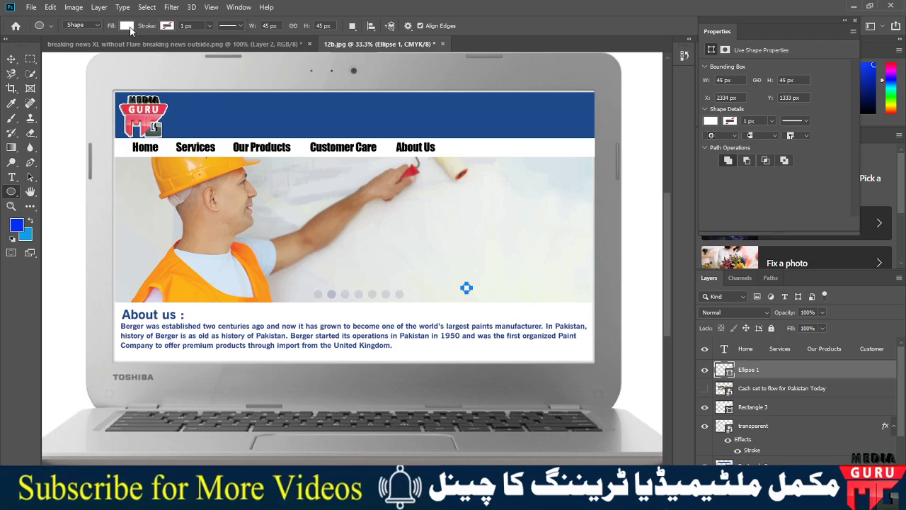
Fill the circle dark grey and move it onto the first slider dot.
left_click(129, 27)
left_click(128, 27)
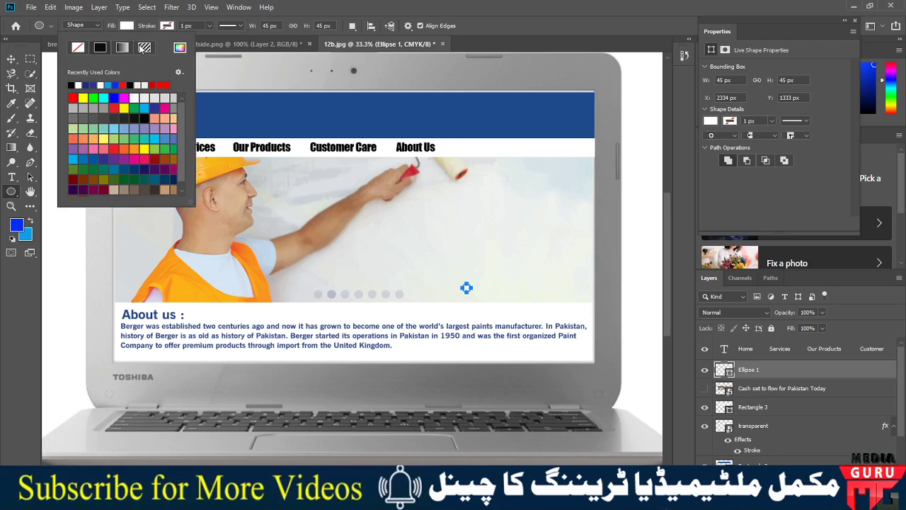
left_click(179, 49)
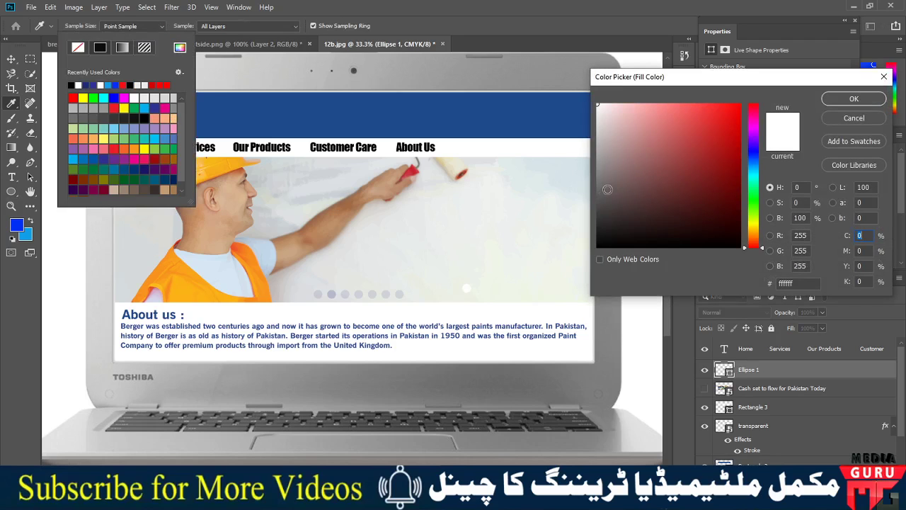
left_click_drag(603, 188, 600, 202)
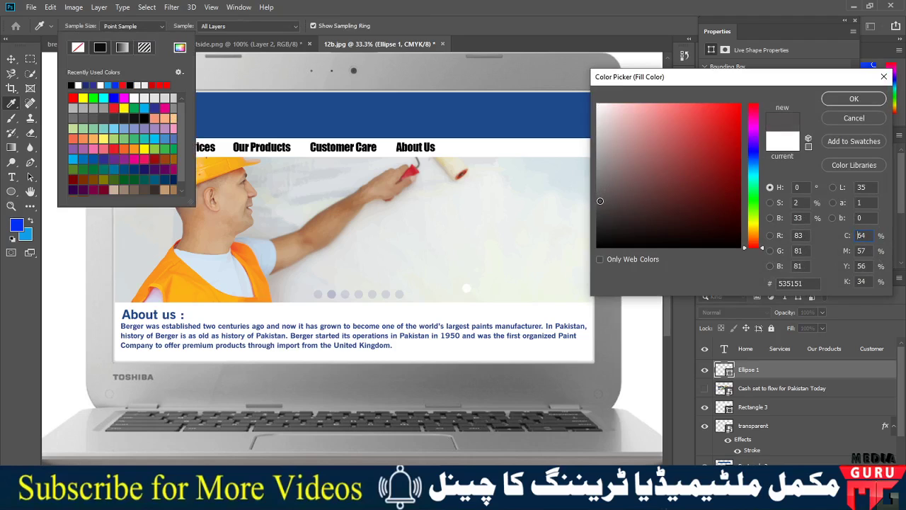
left_click_drag(600, 198, 599, 197)
left_click(853, 98)
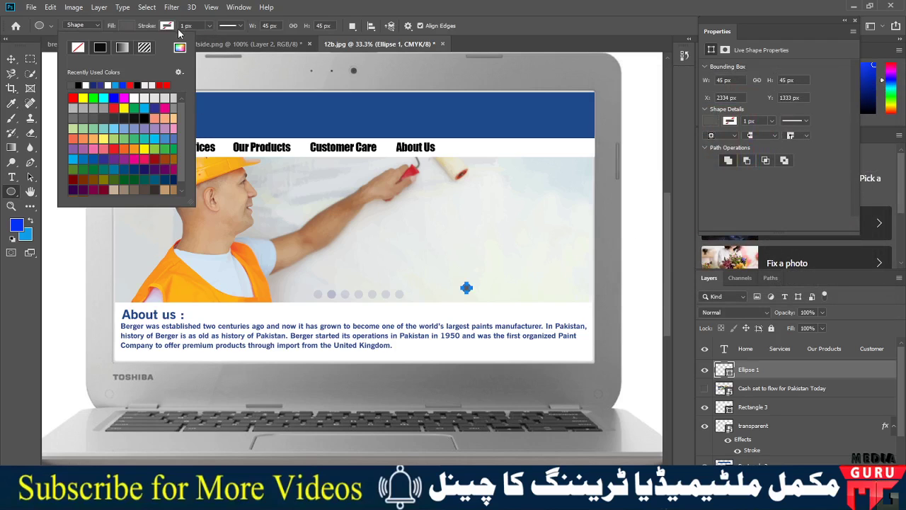
left_click(11, 58)
left_click_drag(466, 291, 317, 297)
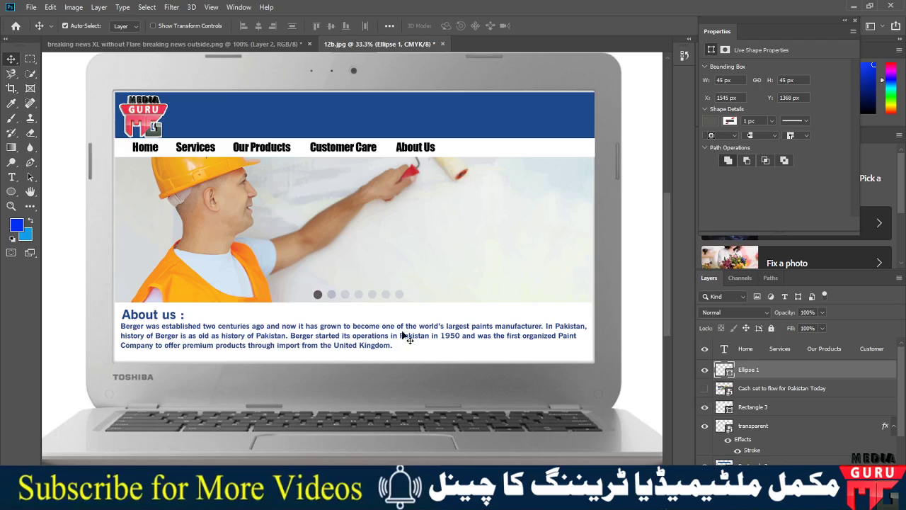
Copy the dark dot onto the second and third slider positions.
left_click_drag(319, 298, 336, 302)
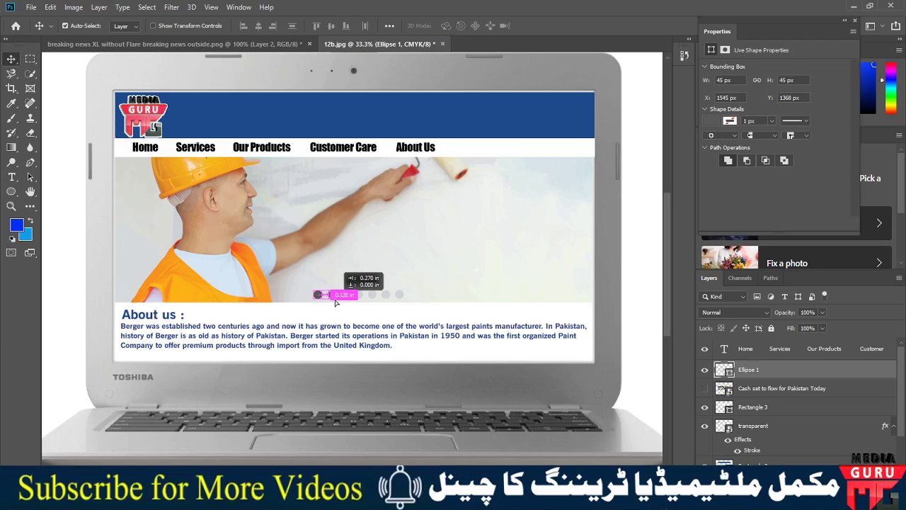
left_click_drag(335, 302, 338, 303)
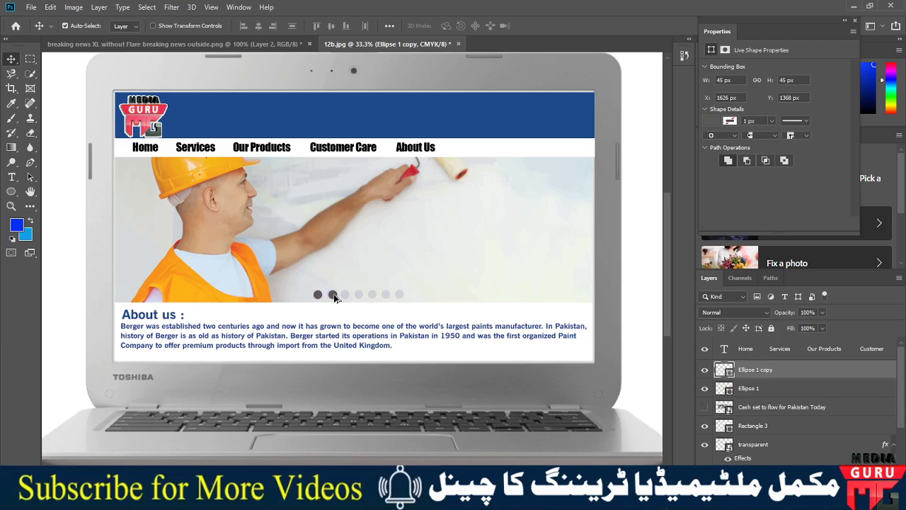
key("ctrl")
left_click_drag(334, 296, 348, 296)
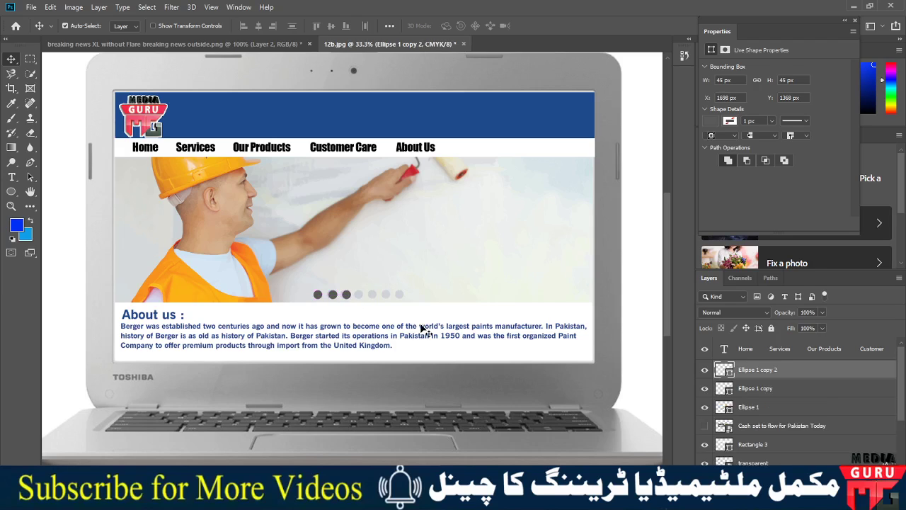
Duplicate the three dots and move the copies right to complete an evenly spaced row.
left_click(779, 390, "shift")
left_click(778, 409, "shift")
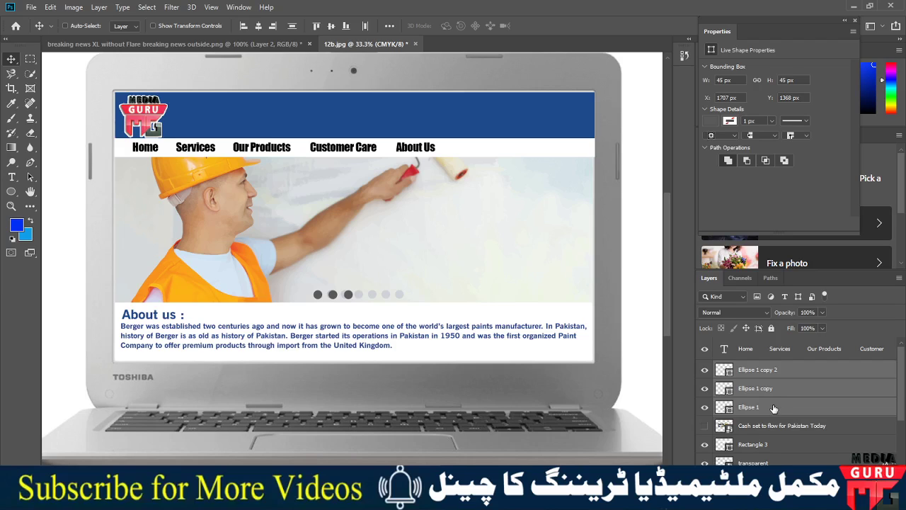
key("ctrl+j")
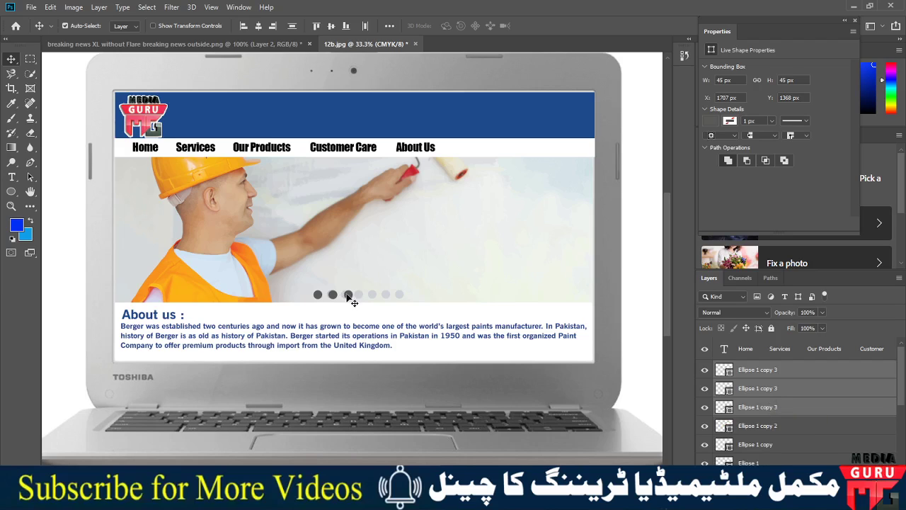
left_click_drag(348, 297, 404, 295)
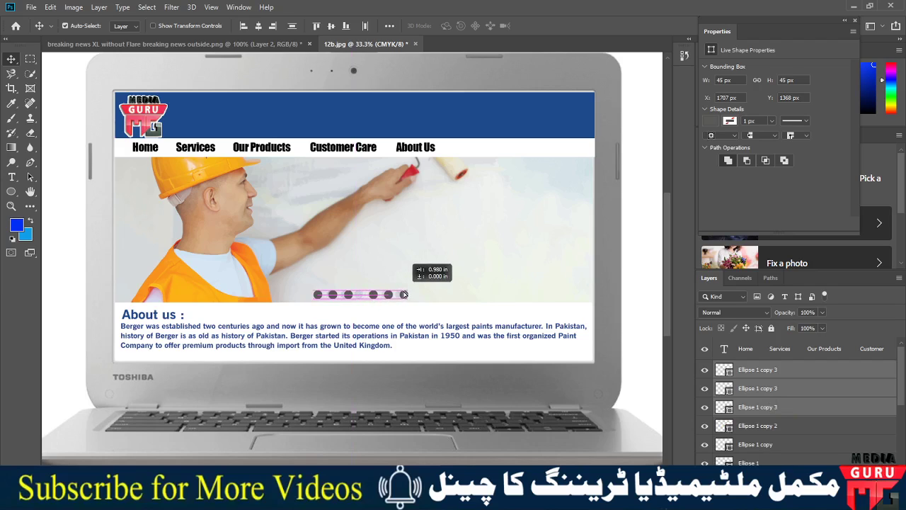
left_click_drag(404, 294, 394, 295)
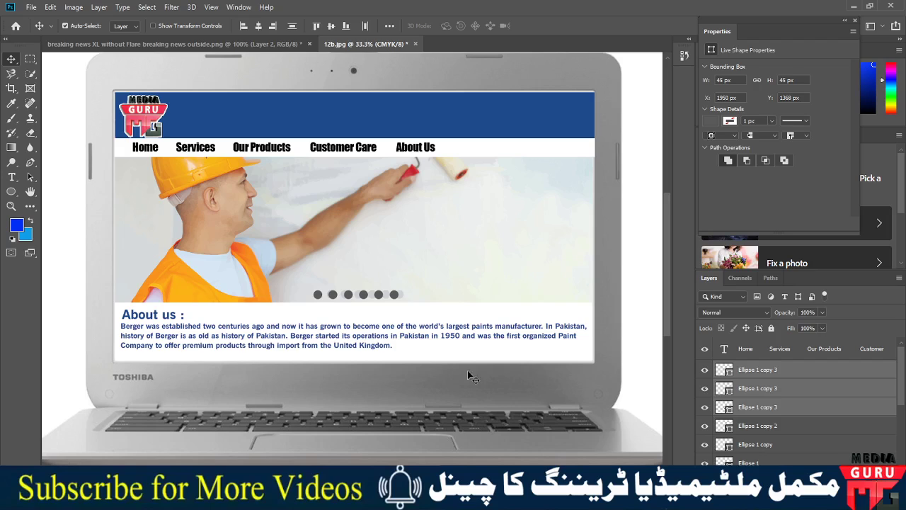
Click through Layer 0, logo, Rectangle 3 and currency layers, ending with only Rectangle 2 selected.
left_click(463, 266)
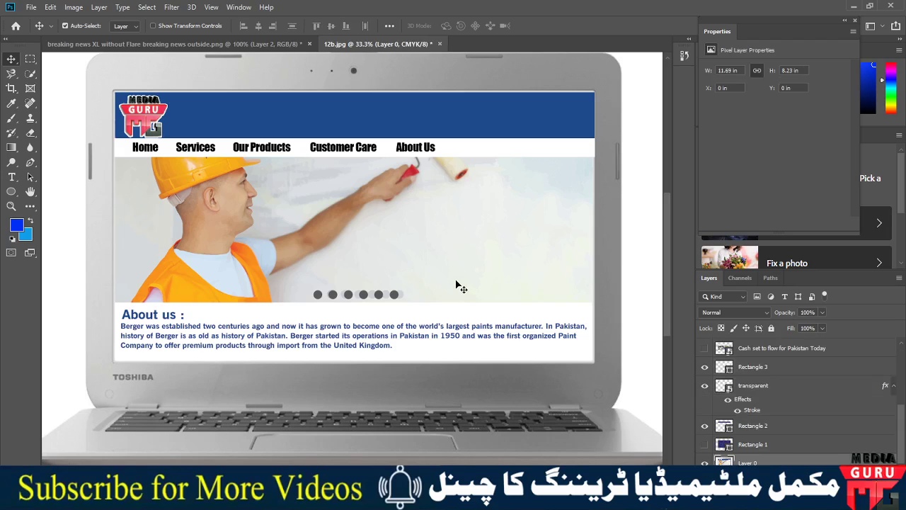
left_click(752, 388)
left_click(751, 366, "shift")
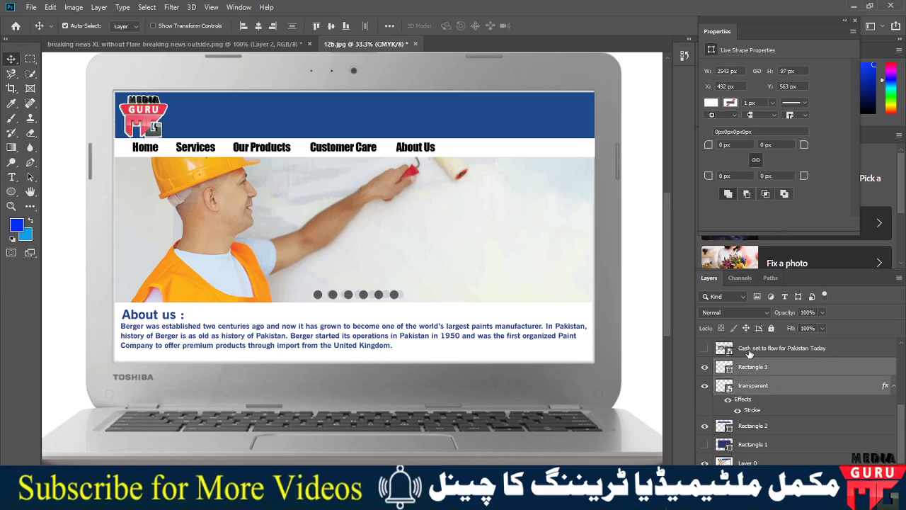
left_click(749, 351, "shift")
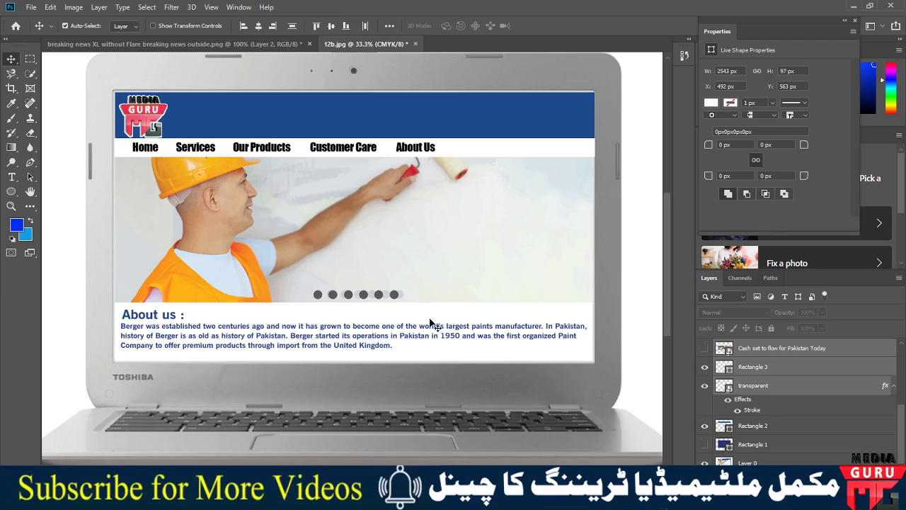
left_click(778, 428)
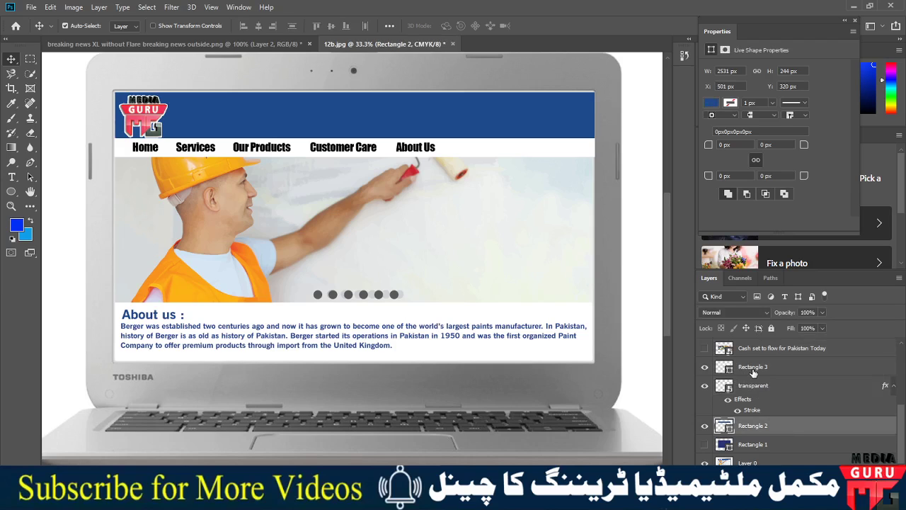
Restore Rectangle 2 to 100% opacity.
left_click(752, 369)
left_click(753, 427)
left_click(823, 312)
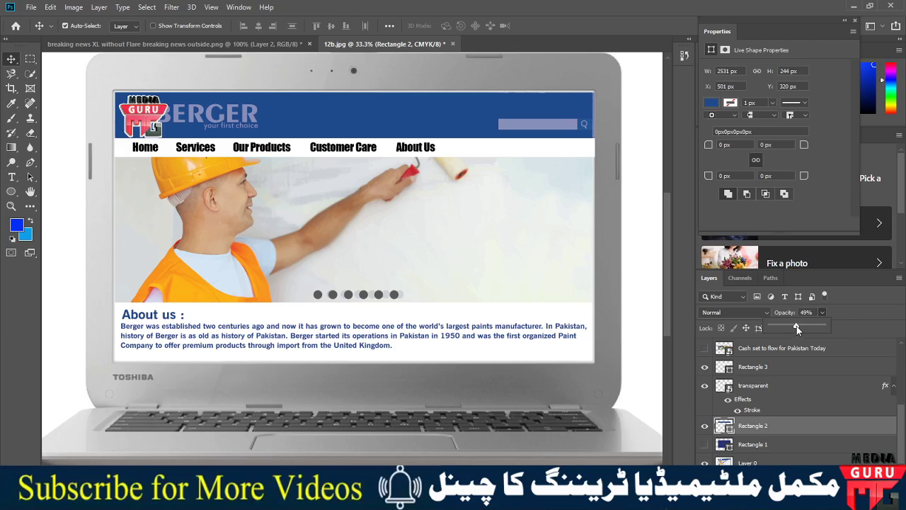
left_click_drag(797, 327, 846, 325)
Lower the third slider dot, Ellipse 1 copy 2, to 41% opacity.
left_click(758, 400)
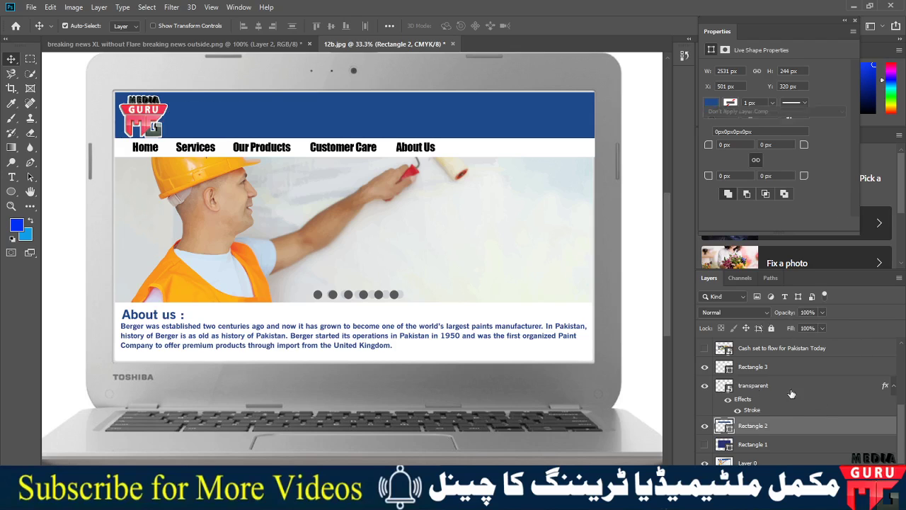
scroll(893, 418, "up", 3)
scroll(886, 455, "up", 2)
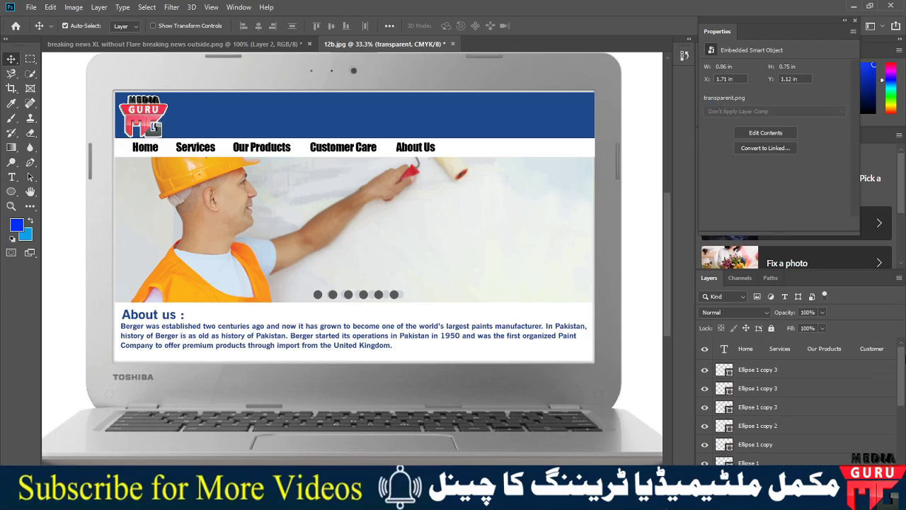
left_click(755, 427)
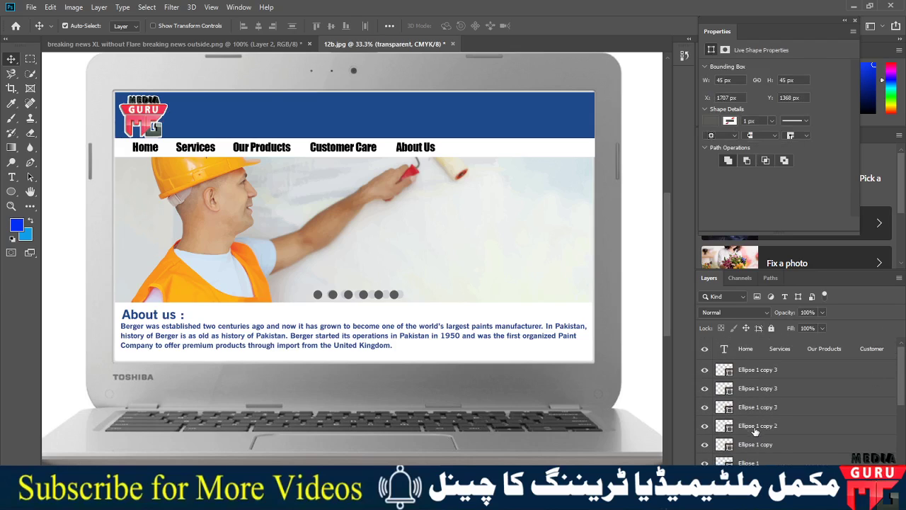
left_click(822, 312)
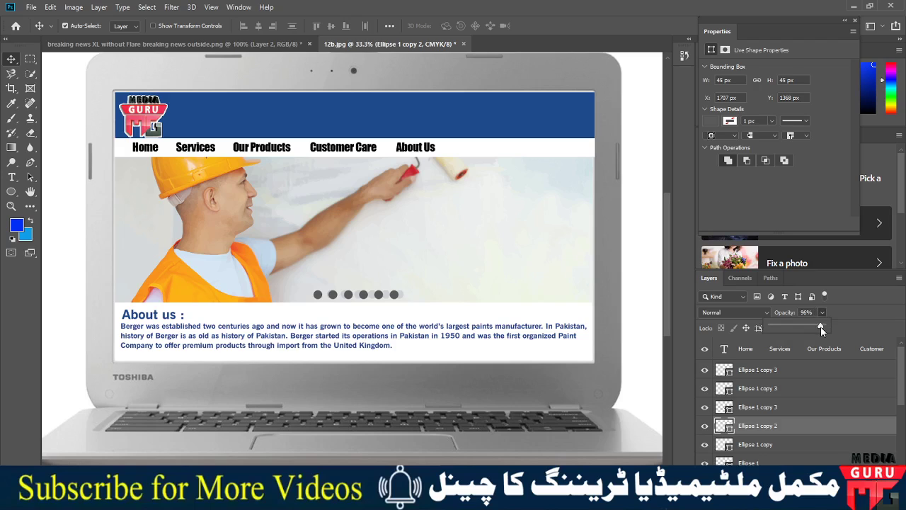
left_click_drag(820, 327, 793, 329)
mouse_move(902, 390)
left_mouse_down()
mouse_move(900, 462)
mouse_move(902, 425)
left_mouse_up()
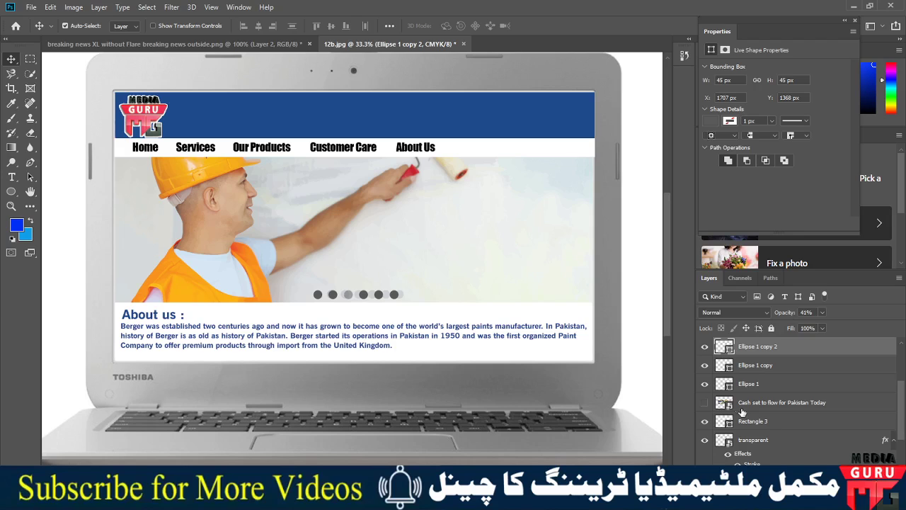
Show the currency-notes layer in the banner and select the Ellipse 1 copy 3 dot layer.
left_click(705, 405)
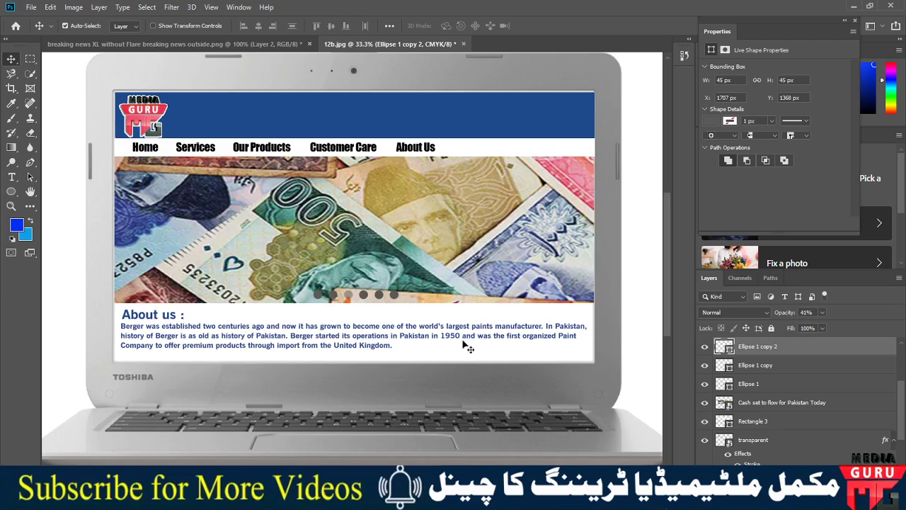
left_click_drag(901, 399, 895, 361)
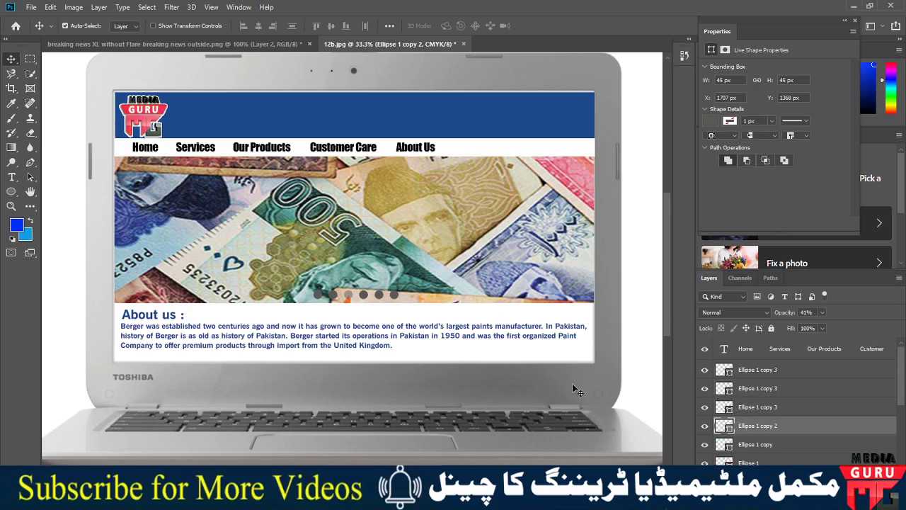
left_click(790, 371)
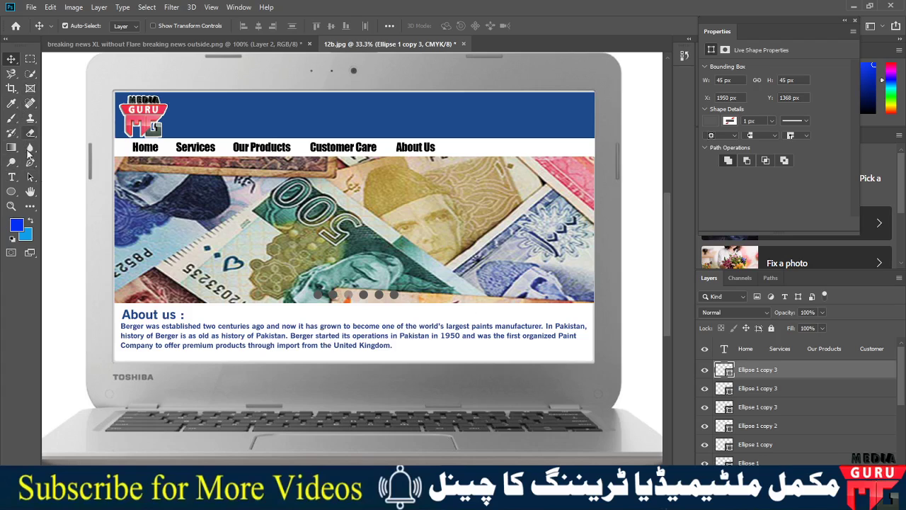
Choose the Rectangle tool with a white fill, then undo the fill change on the dot.
right_click(12, 191)
left_click(53, 191)
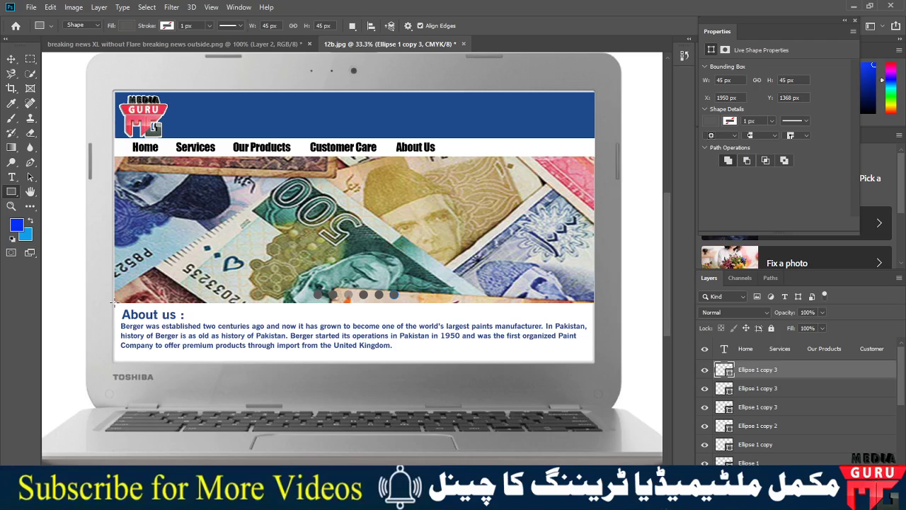
left_click(125, 27)
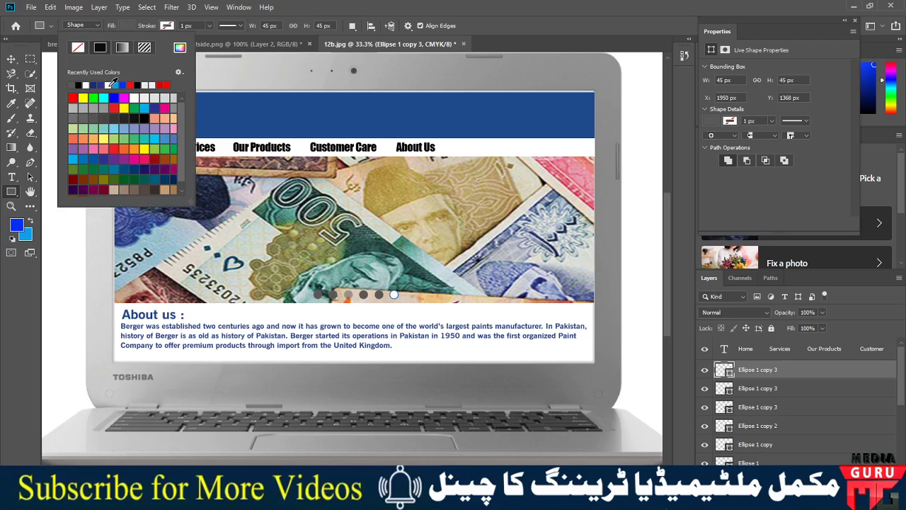
left_click(110, 84)
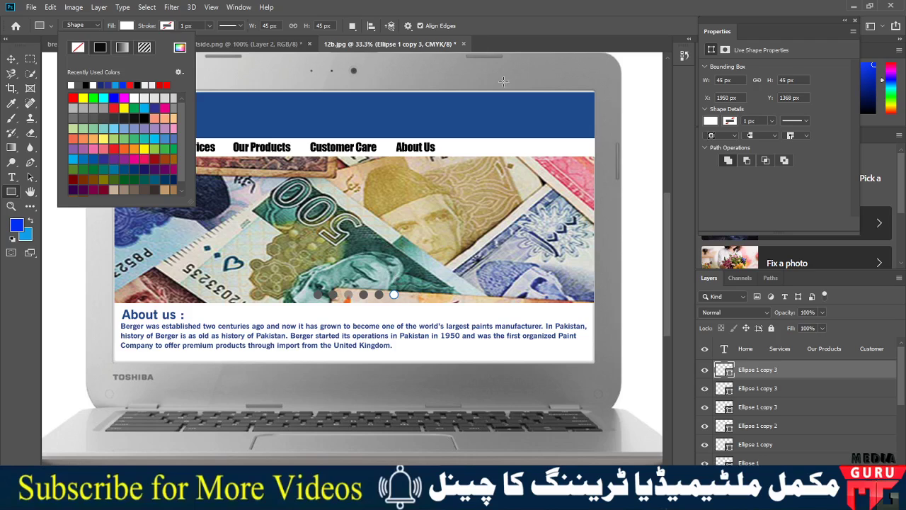
left_click(11, 59)
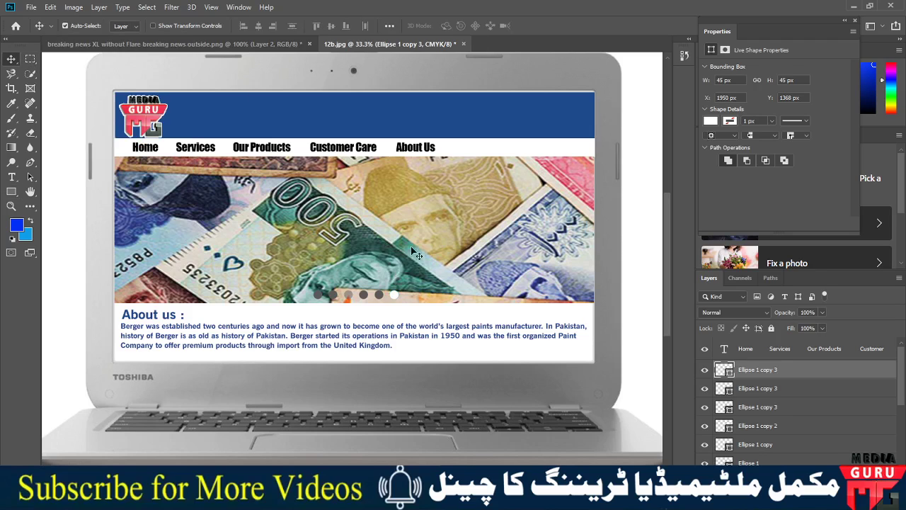
key("ctrl+z")
Turn on the Ellipse 1 copy dot and toggle the Media Guru logo layer off and on.
left_click(807, 389)
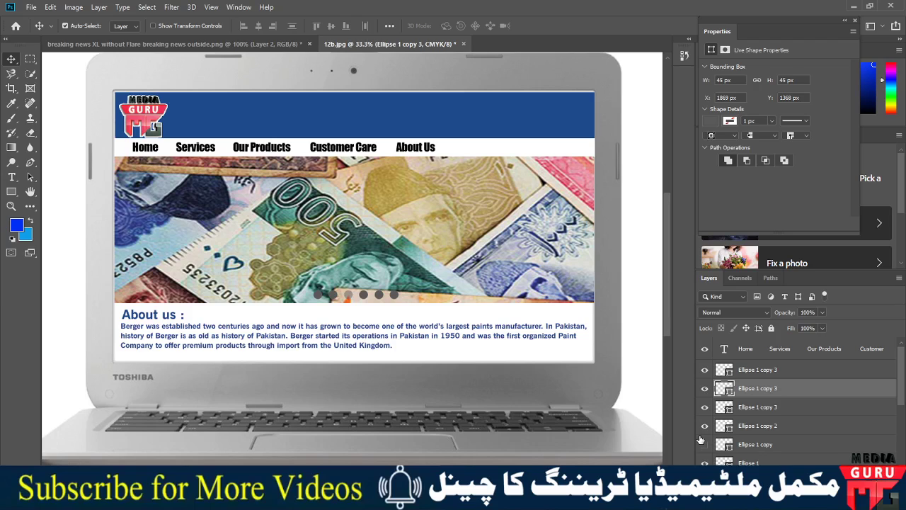
left_click(704, 444)
scroll(896, 399, "down", 5)
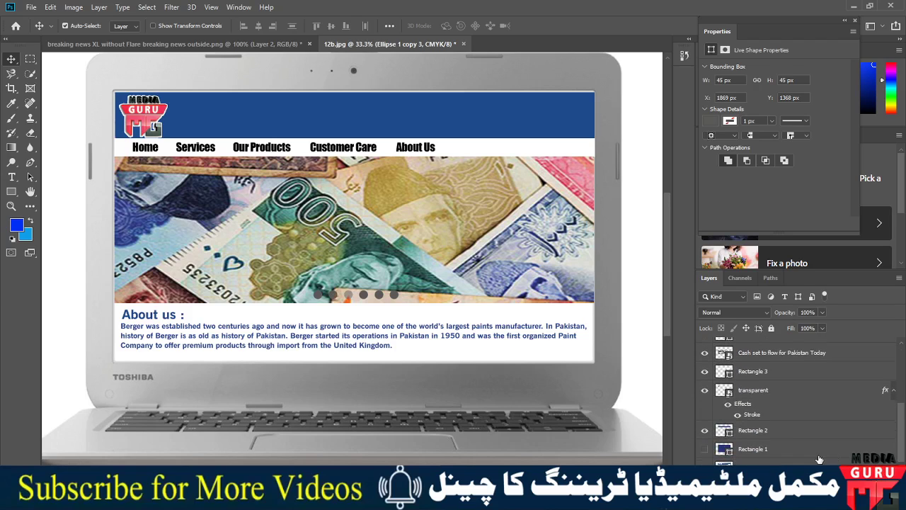
left_click(782, 393)
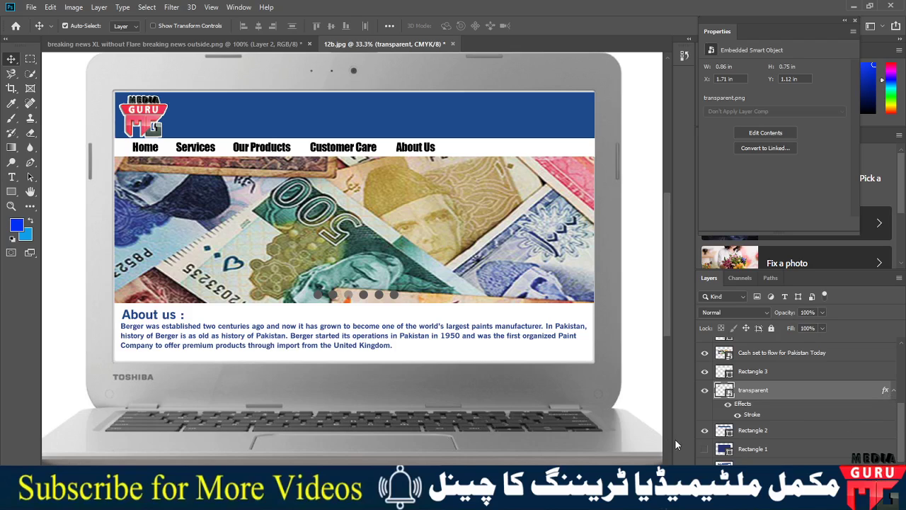
left_click(705, 390)
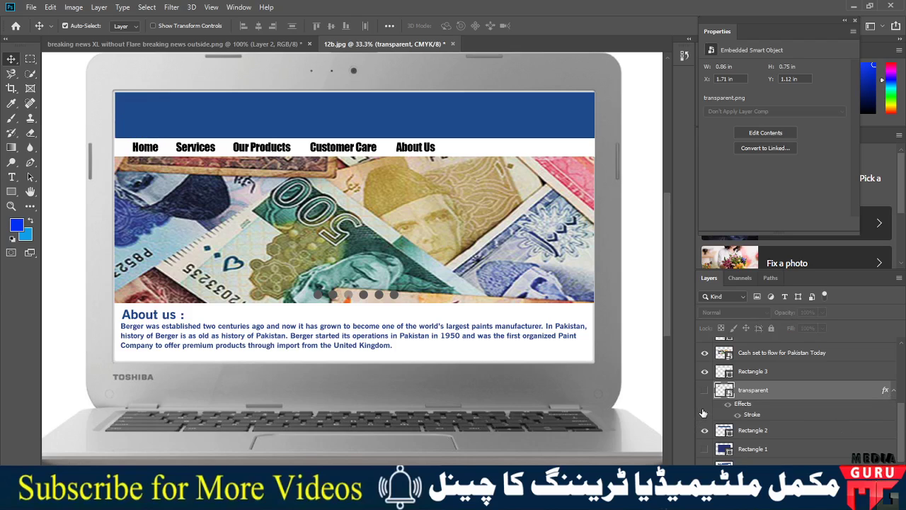
left_click(705, 390)
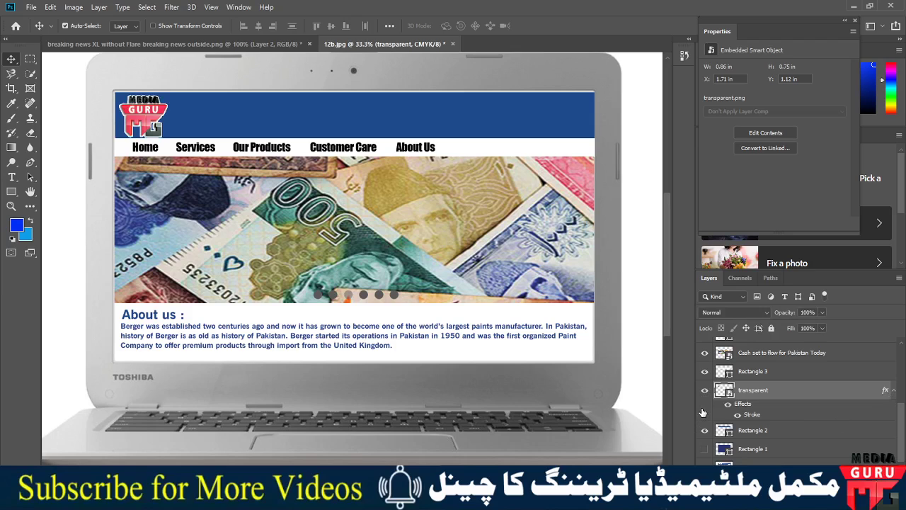
left_click(448, 202)
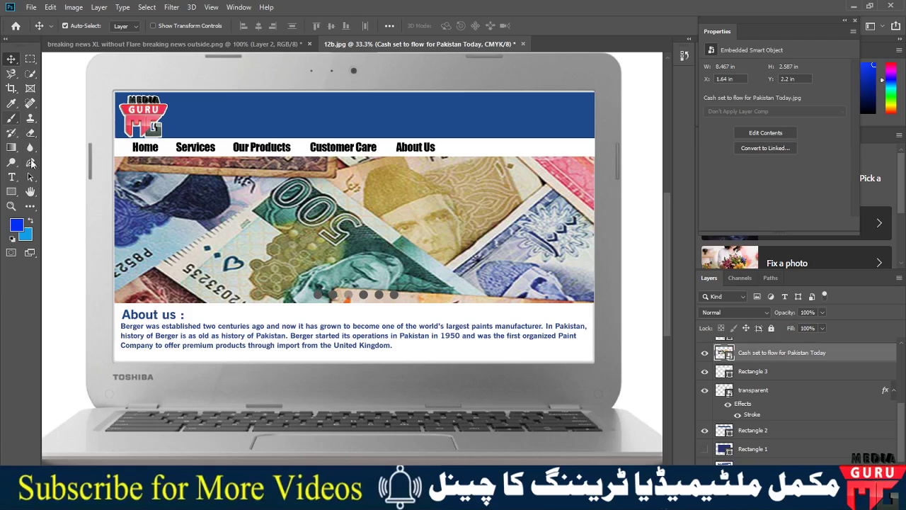
Draw a white 2552 × 319 px Rectangle 4 over the About Us box, then hide it.
left_click(11, 193)
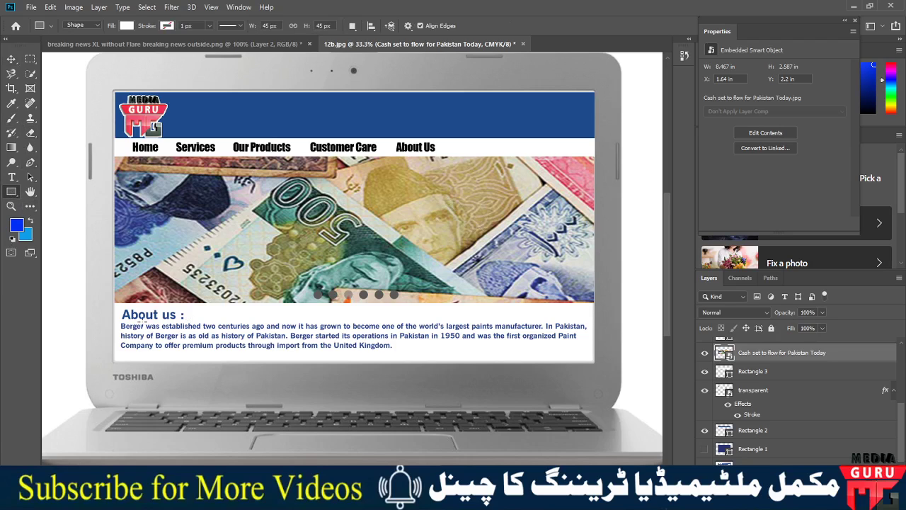
left_click_drag(113, 303, 594, 363)
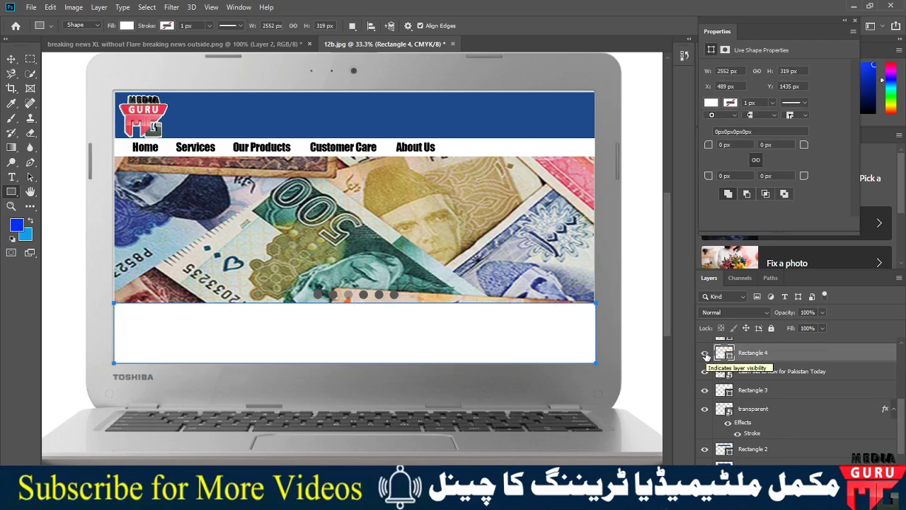
left_click(705, 354)
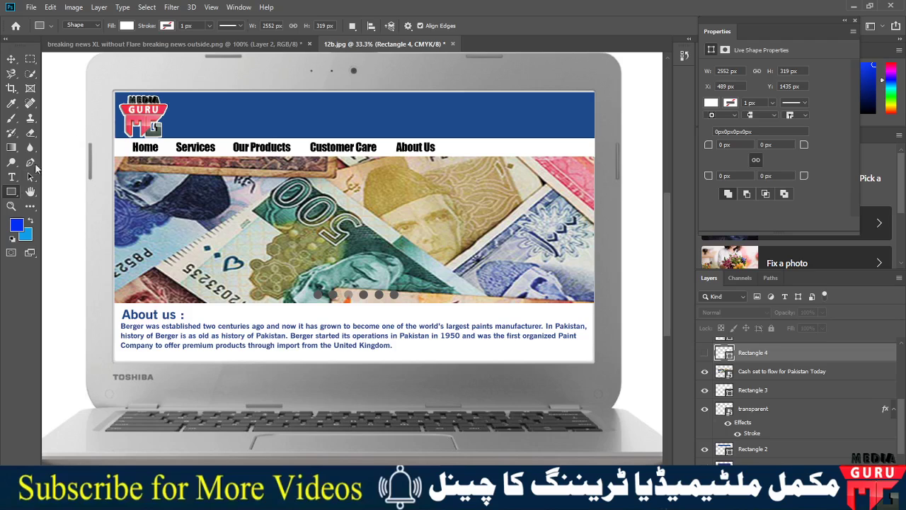
Add a new 'About Us' text layer beside the old heading.
left_click(11, 176)
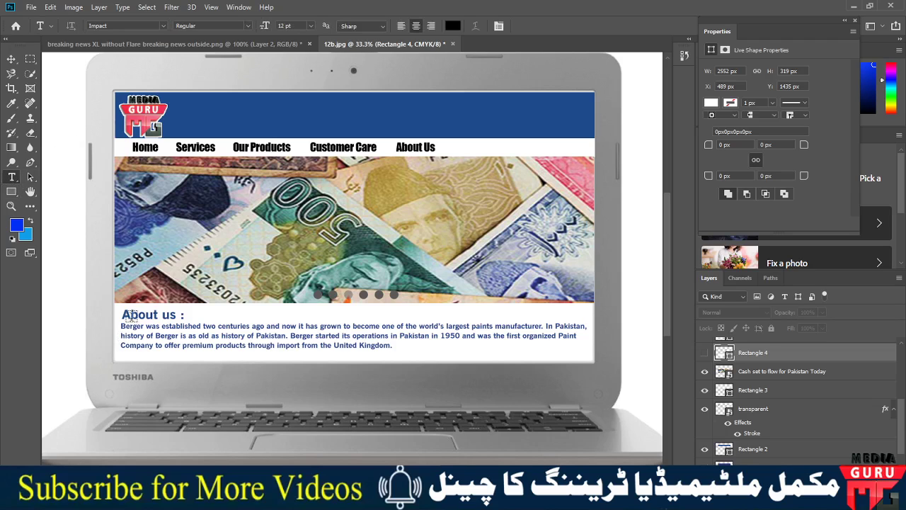
left_click(125, 314)
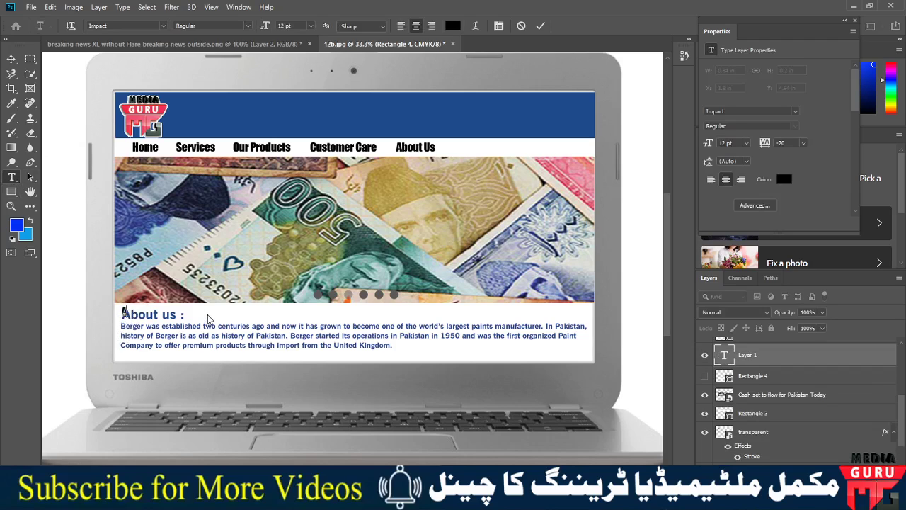
type("About Us")
left_click(11, 59)
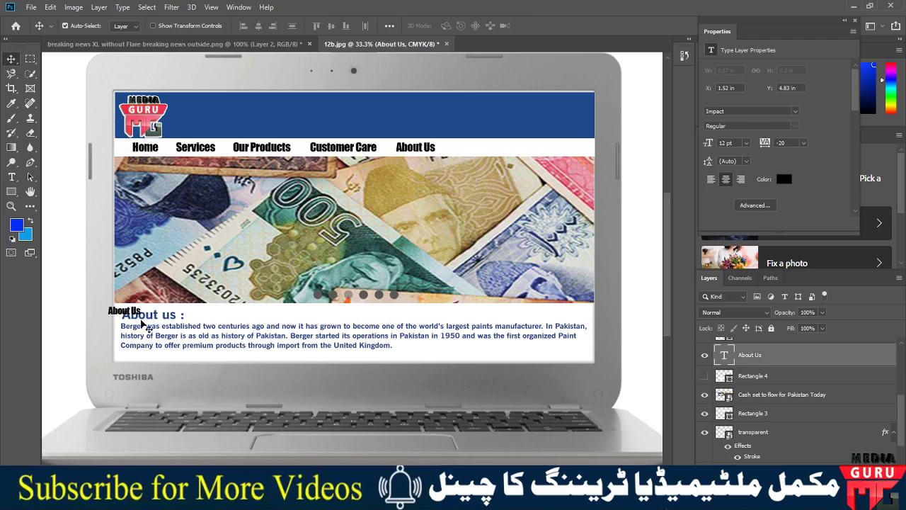
Move the About Us text over the old title and enlarge it to 21.86 pt.
left_click_drag(134, 312, 150, 316)
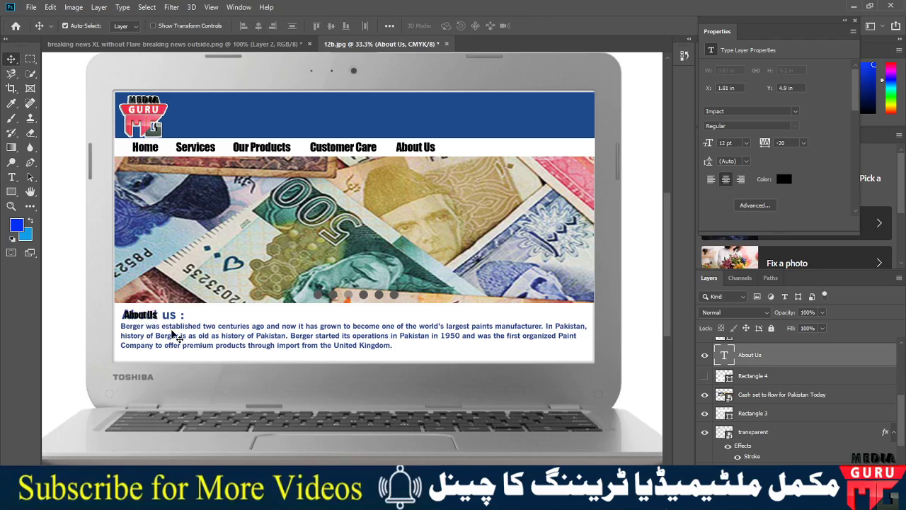
key("ctrl+t")
mouse_move(155, 324)
left_mouse_down()
mouse_move(199, 345)
mouse_move(182, 331)
left_mouse_up()
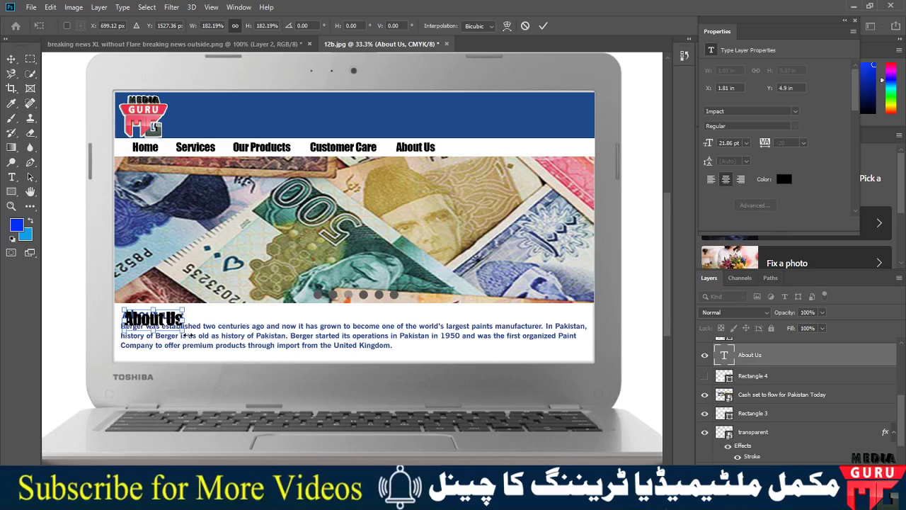
left_click_drag(183, 331, 188, 336)
key("Up")
key("Up")
key("Up")
key("Up")
key("Up")
key("Up")
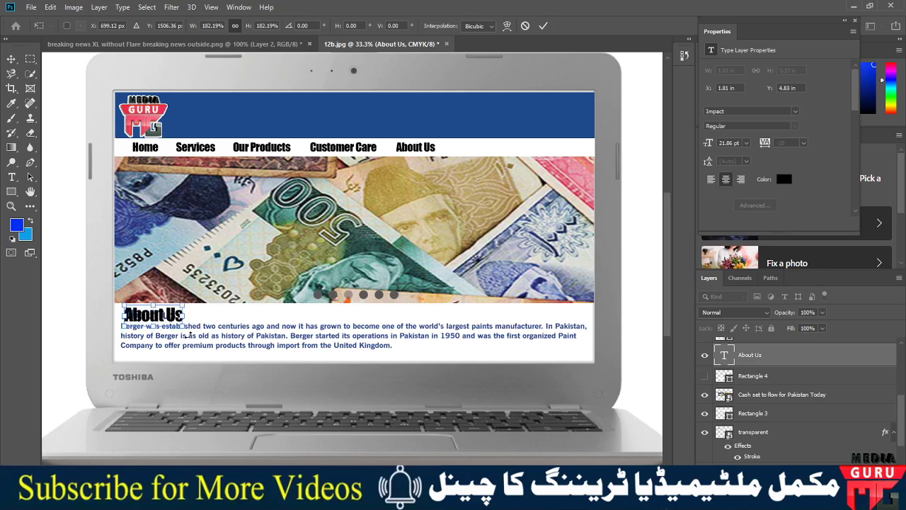
key("Up")
key("Up")
key("Up")
key("Return")
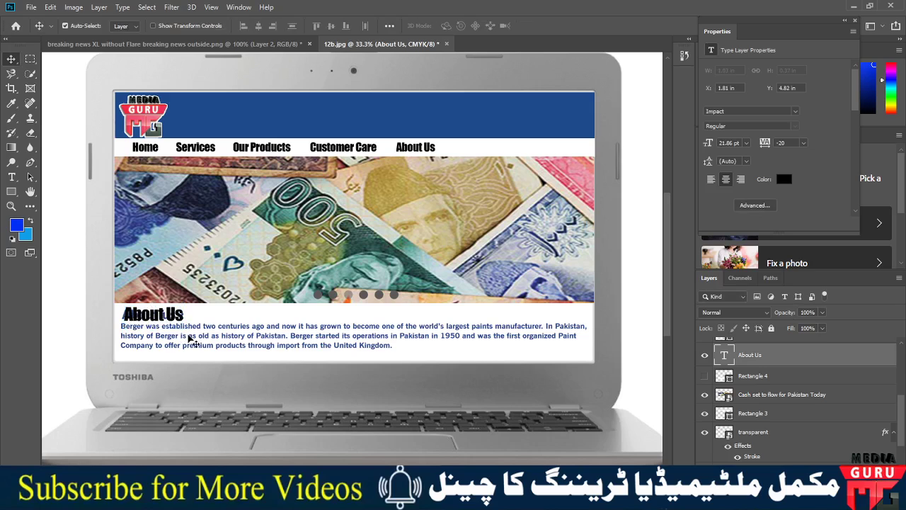
Toggle the white Rectangle 4 on and off to check the paragraph beneath.
left_click(704, 379)
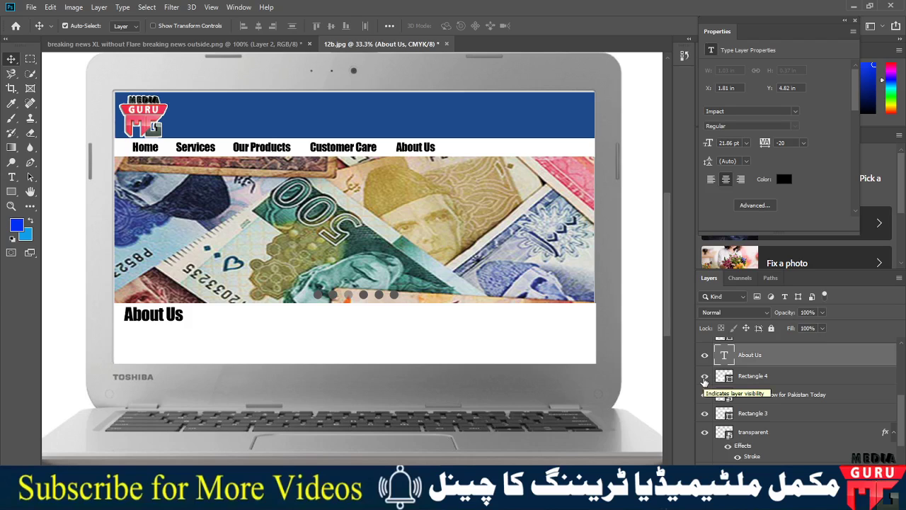
left_click(704, 378)
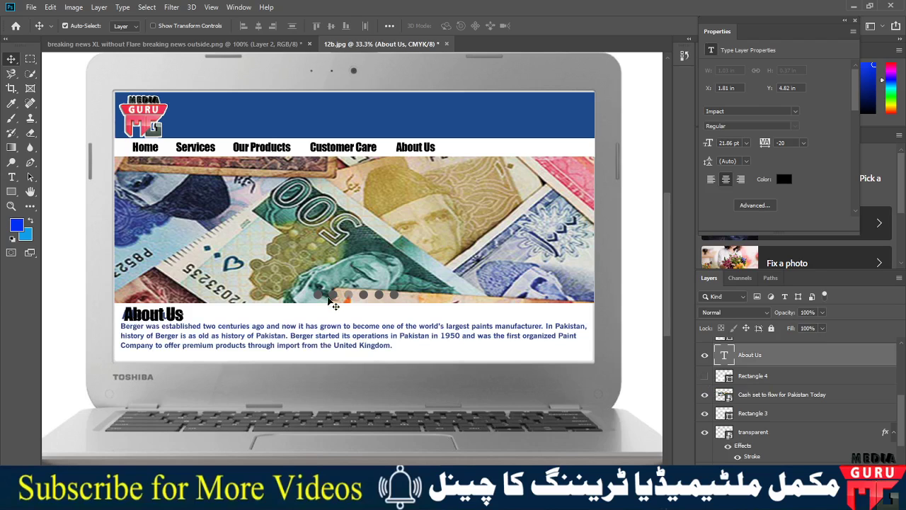
left_click(13, 177)
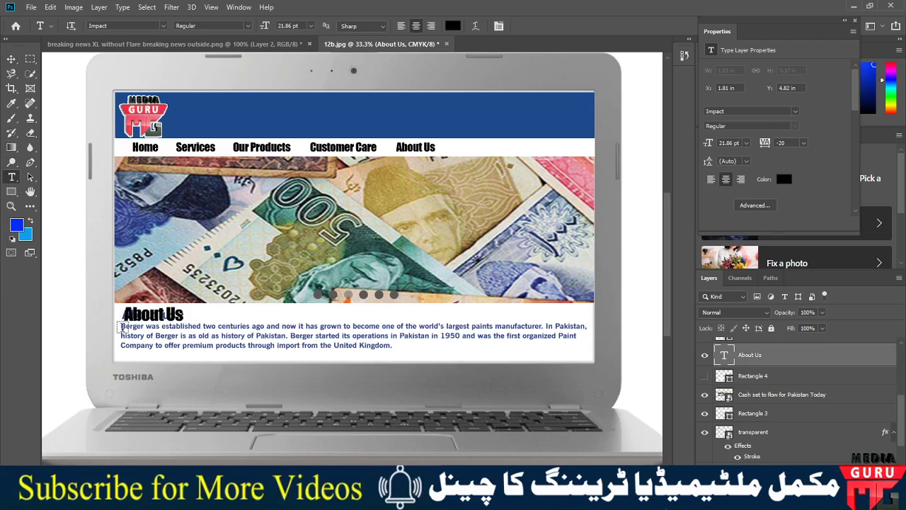
Type a new line: 'Pakistan Stock Exchange is one of the biggest options… income very fast.', then select it.
left_click(122, 327)
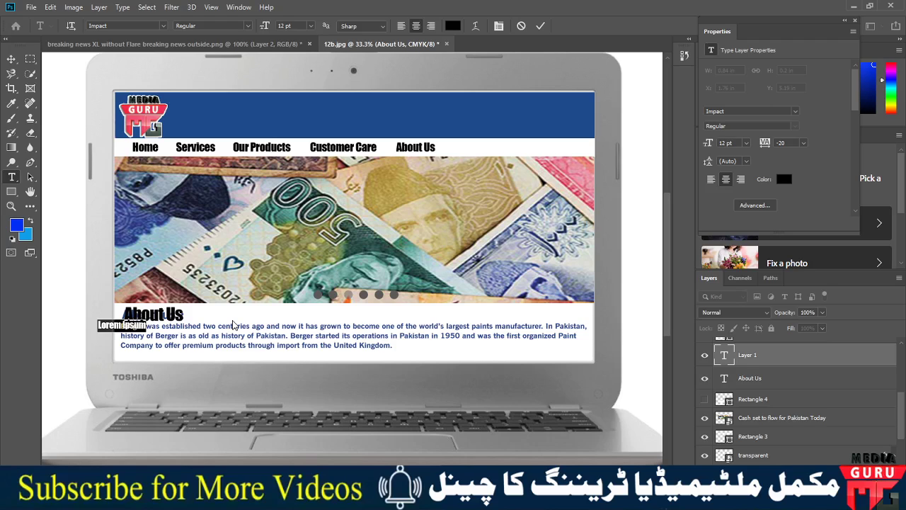
type("Pakista")
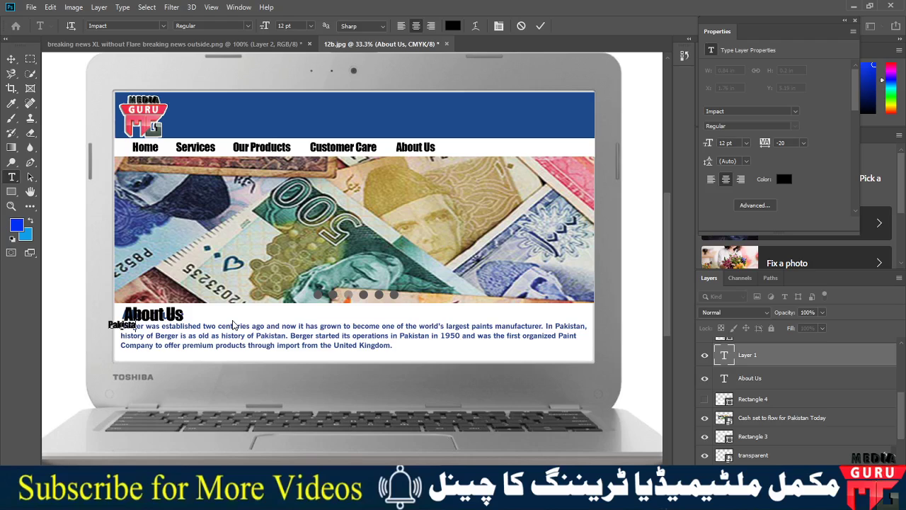
type("n Stock ")
type("Excha")
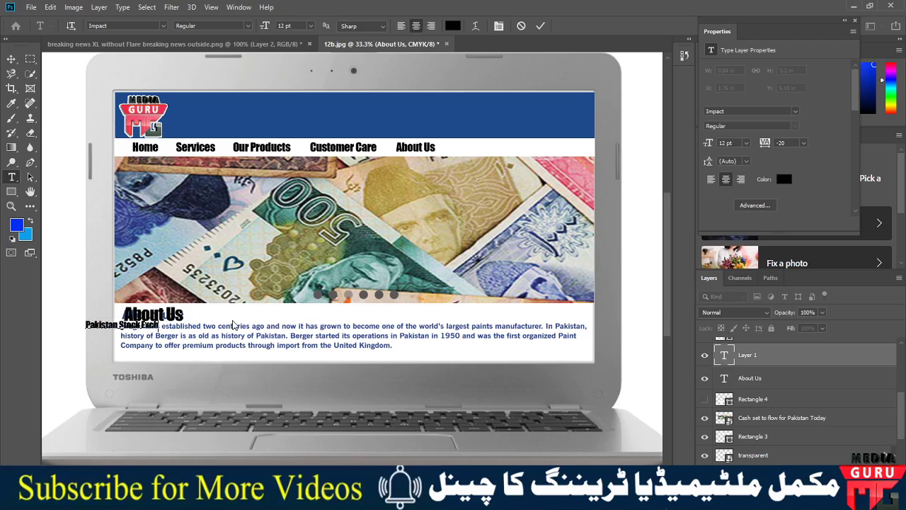
type("nge is ")
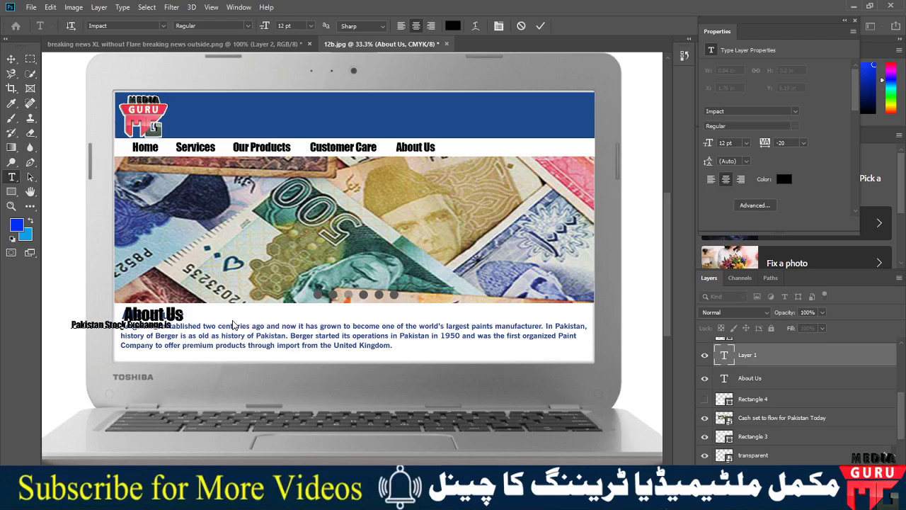
type("one of ")
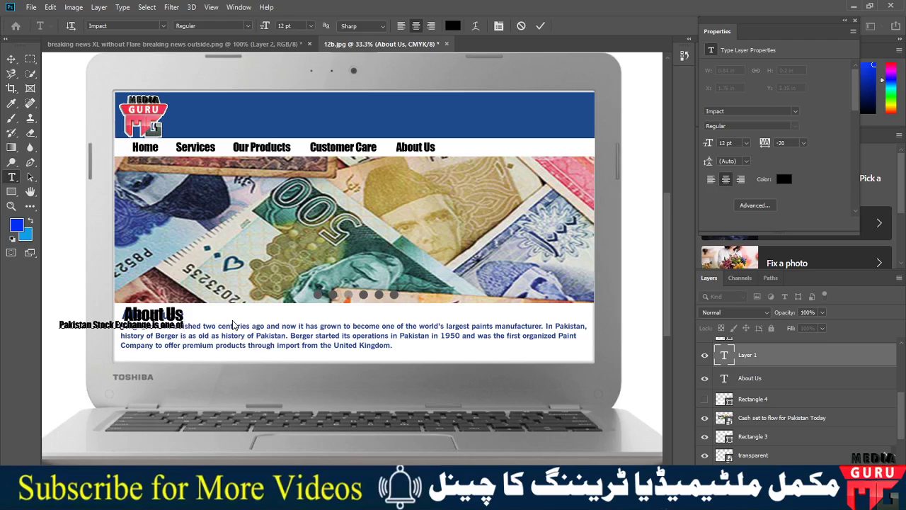
type("the")
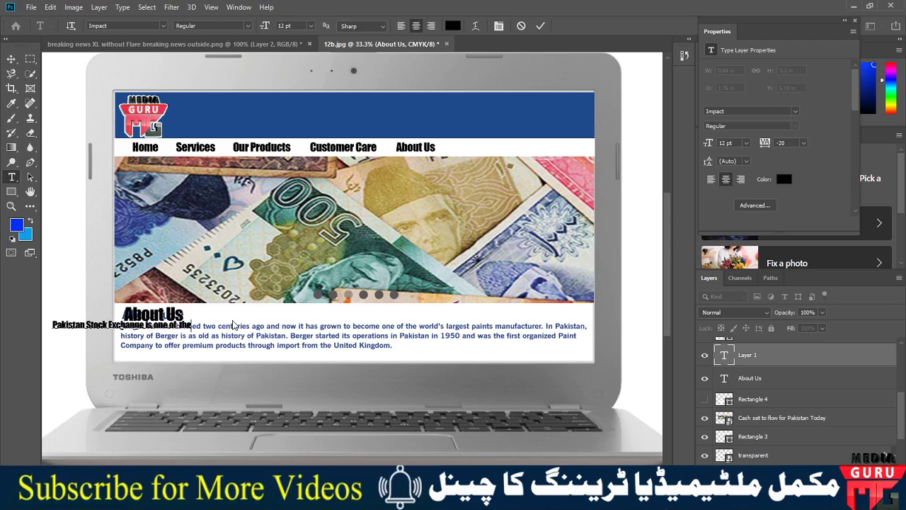
type(" biggest")
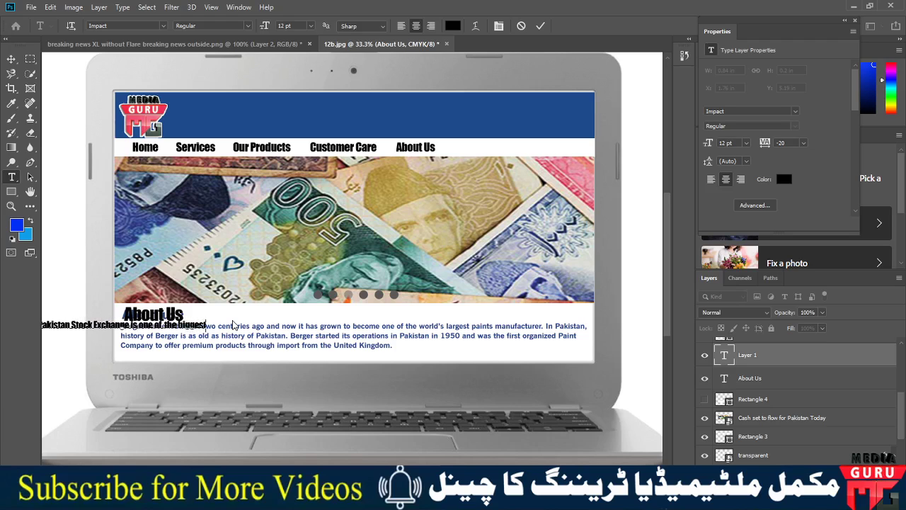
type(" options ")
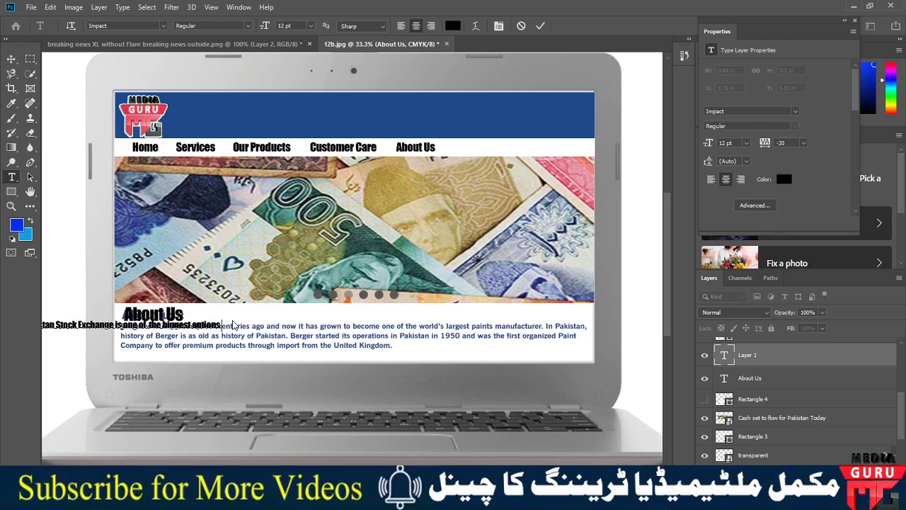
type("for in")
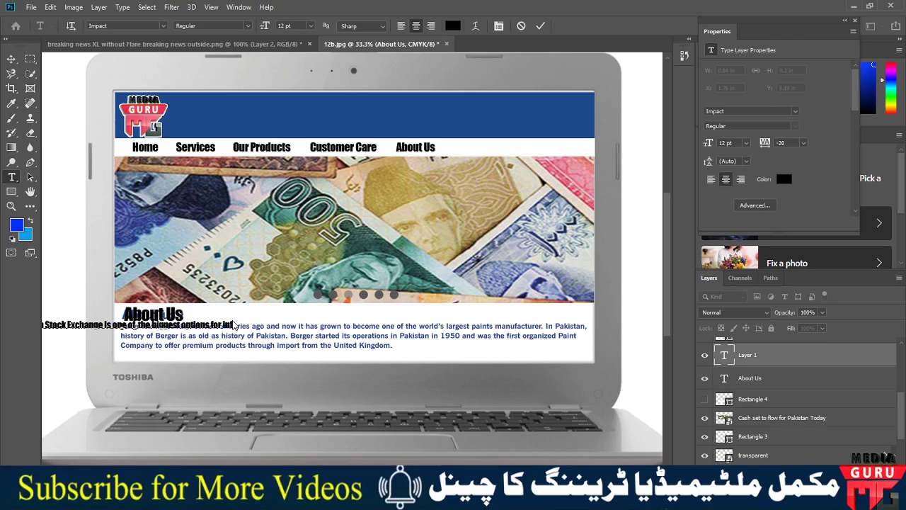
type("mvestor")
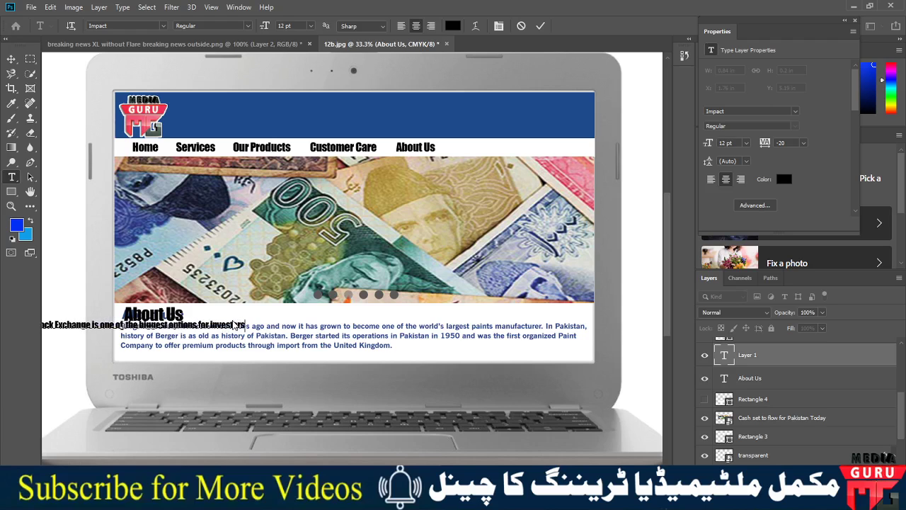
type("s inve")
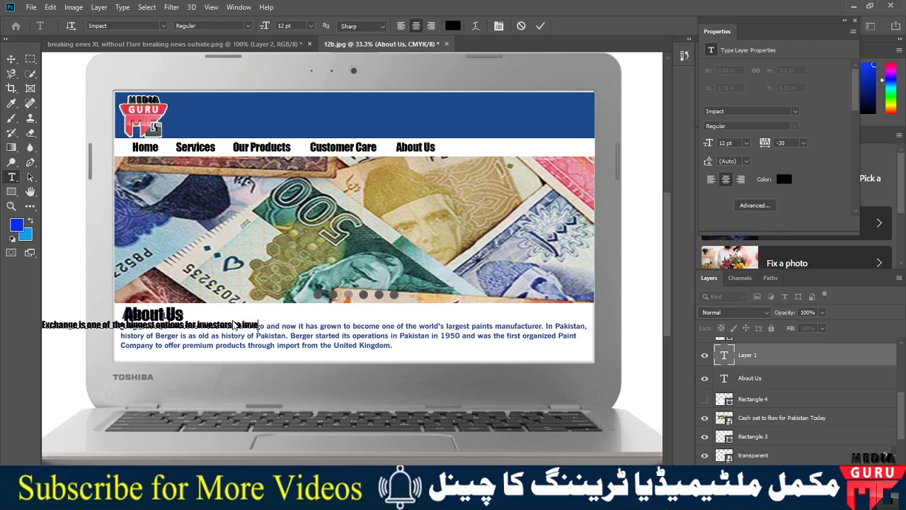
type("st and")
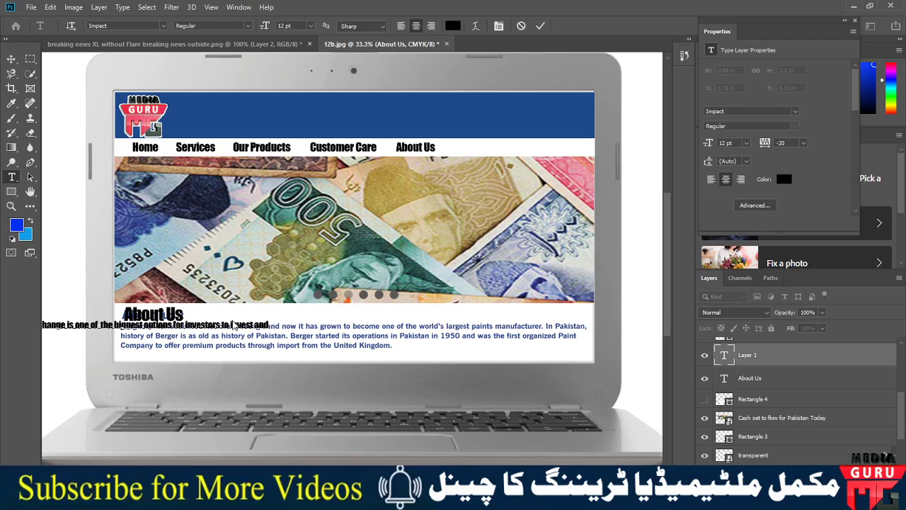
type(" increase")
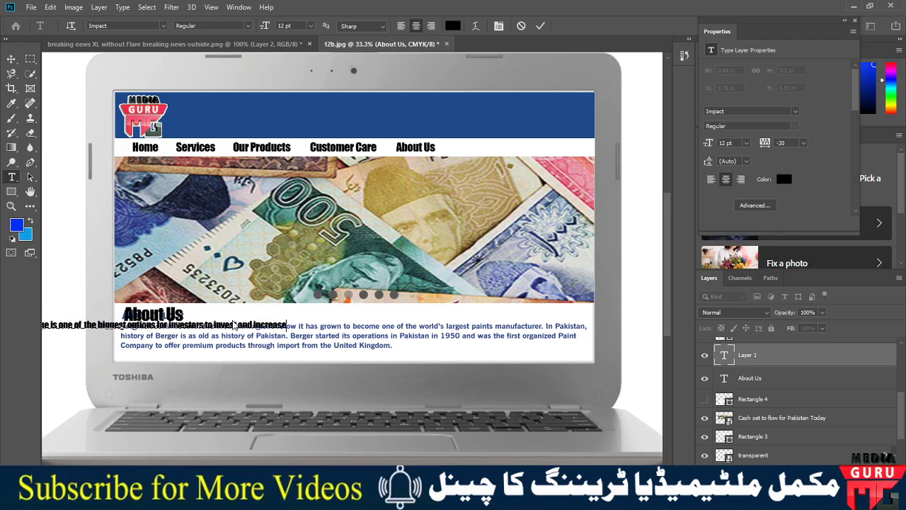
type(" their i")
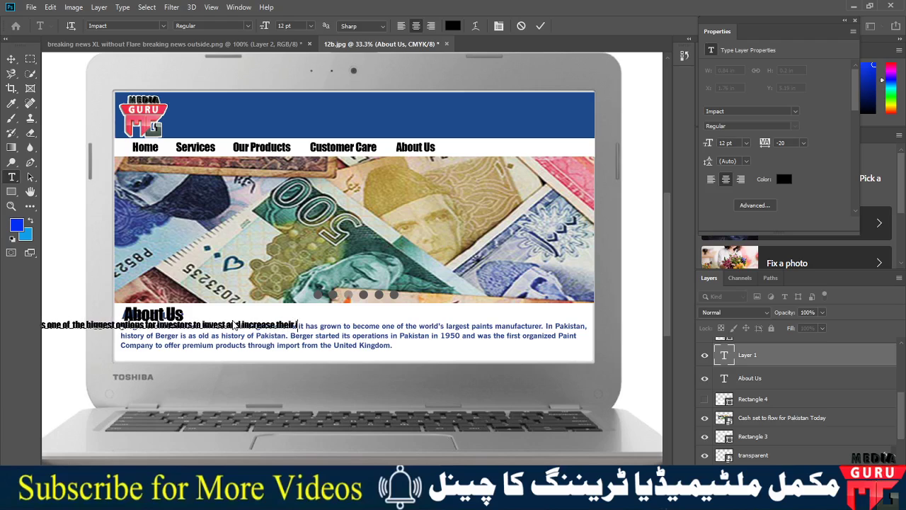
type("ncome")
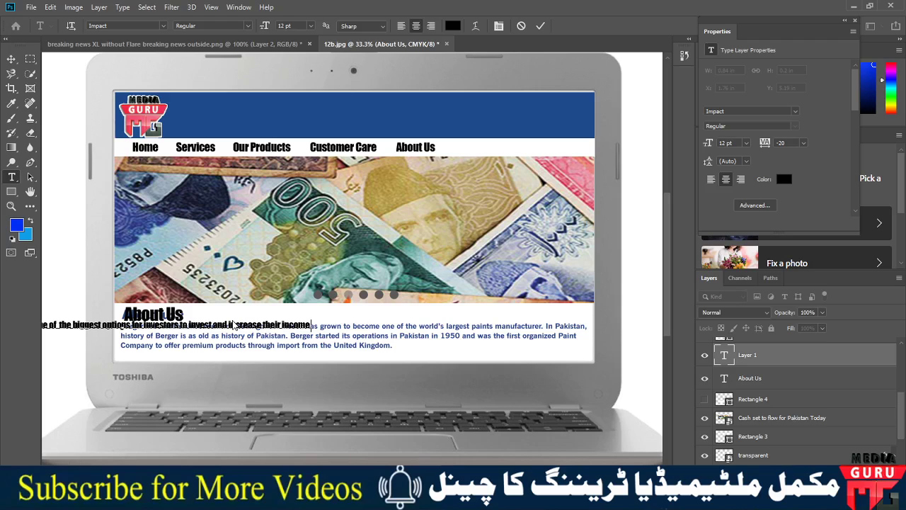
type("v")
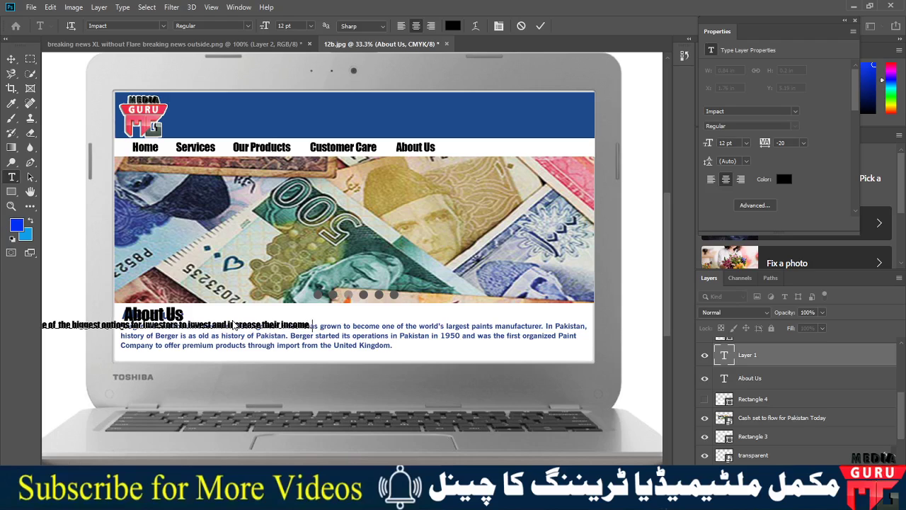
type("ery")
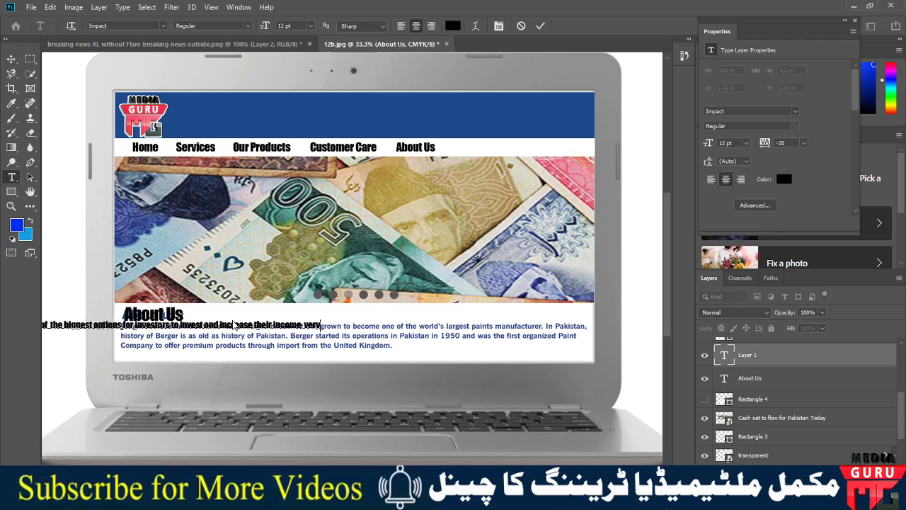
type(" fas")
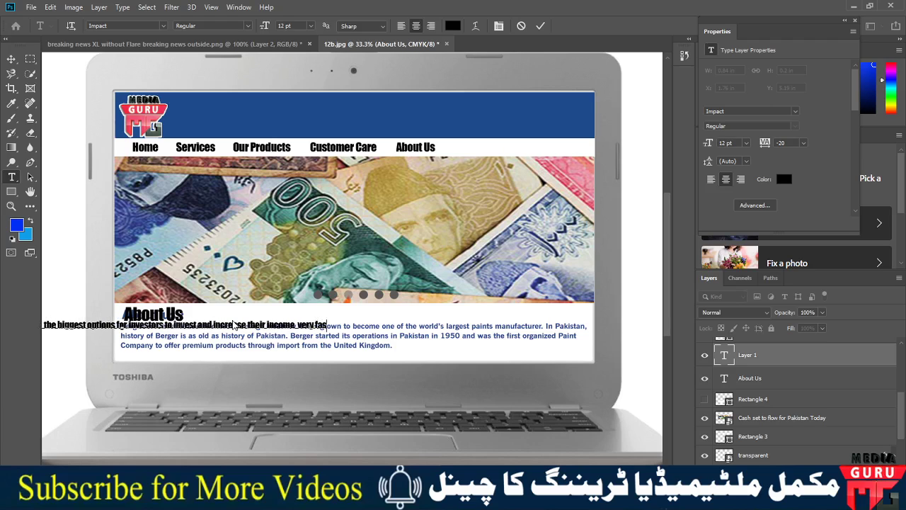
type("t.")
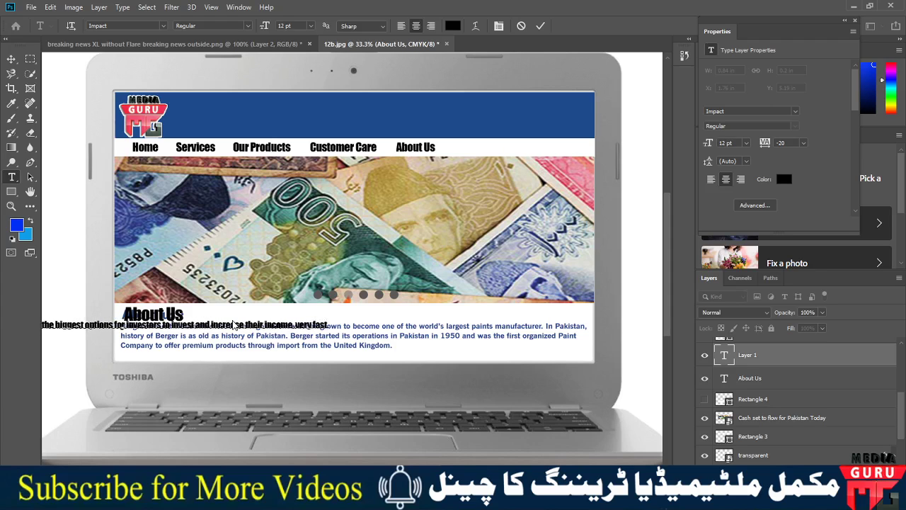
key("ctrl+a")
key("ctrl+c")
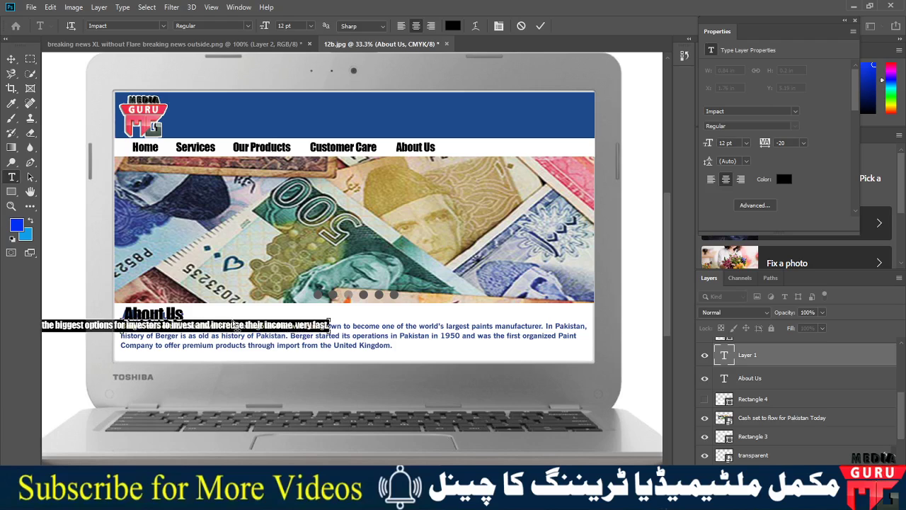
Paste the investors sentence twice on new lines so it appears three times.
left_click(329, 323)
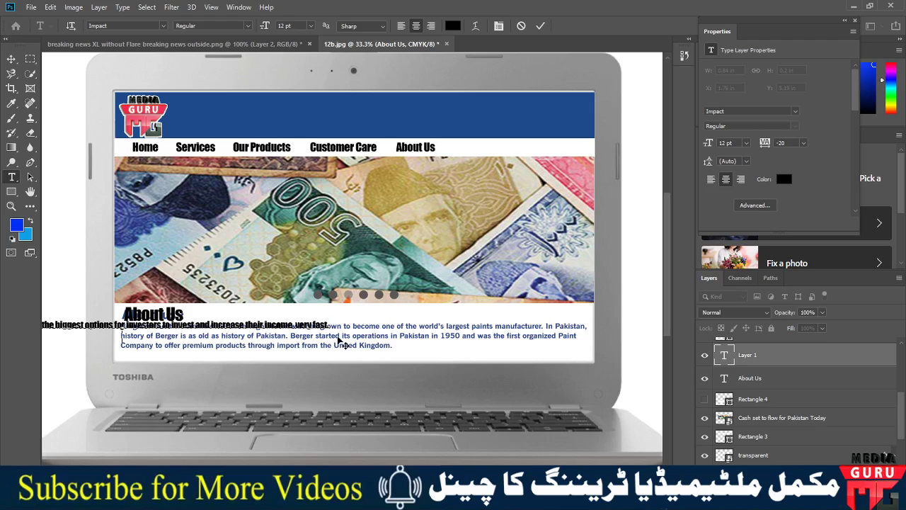
key("Return")
key("ctrl+v")
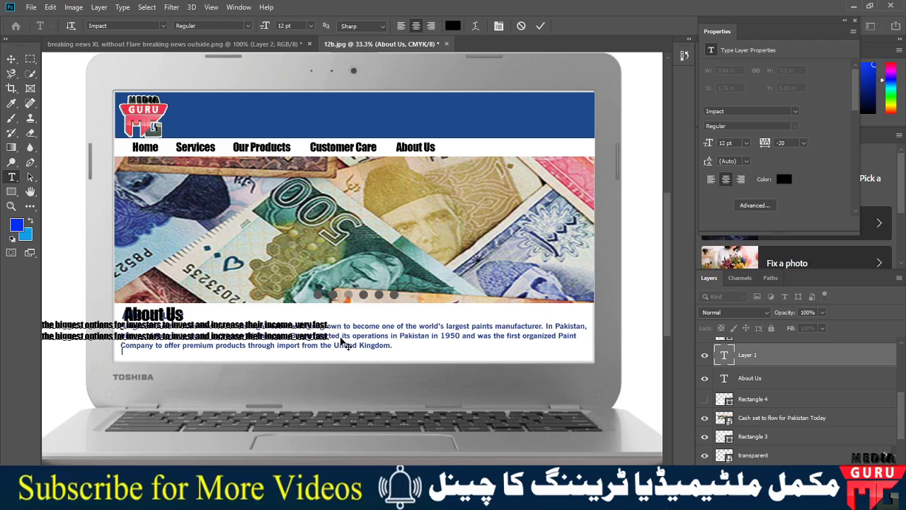
key("ctrl+v")
Move the three-line text block under the About Us heading, nudged slightly left.
left_click(11, 60)
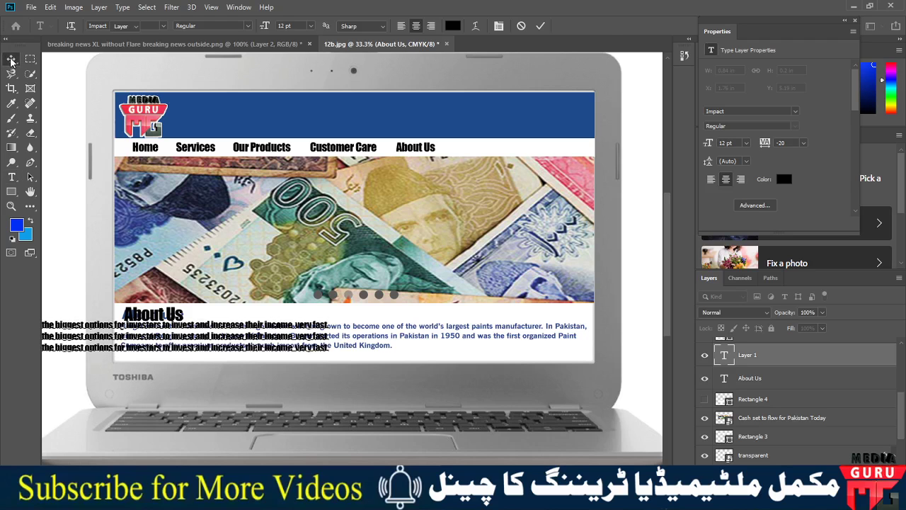
mouse_move(408, 325)
left_mouse_down()
mouse_move(489, 327)
mouse_move(479, 328)
mouse_move(482, 310)
left_mouse_up()
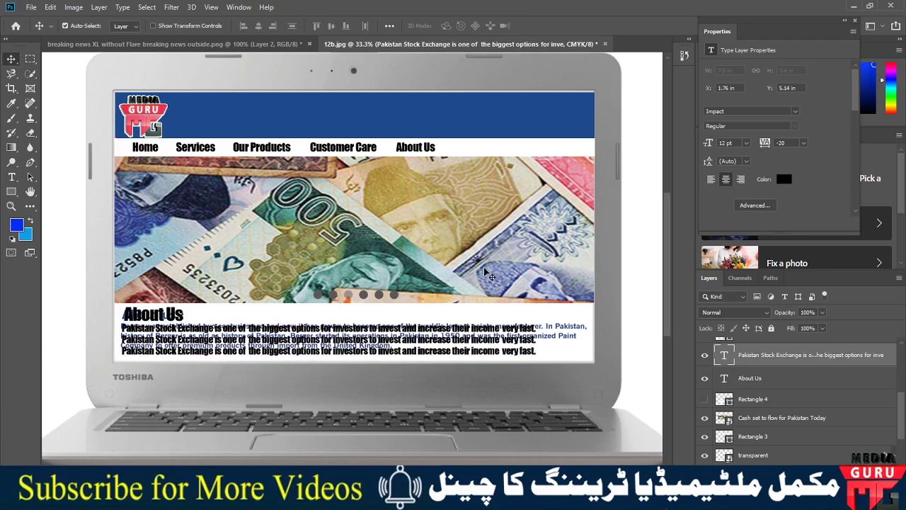
key("Left")
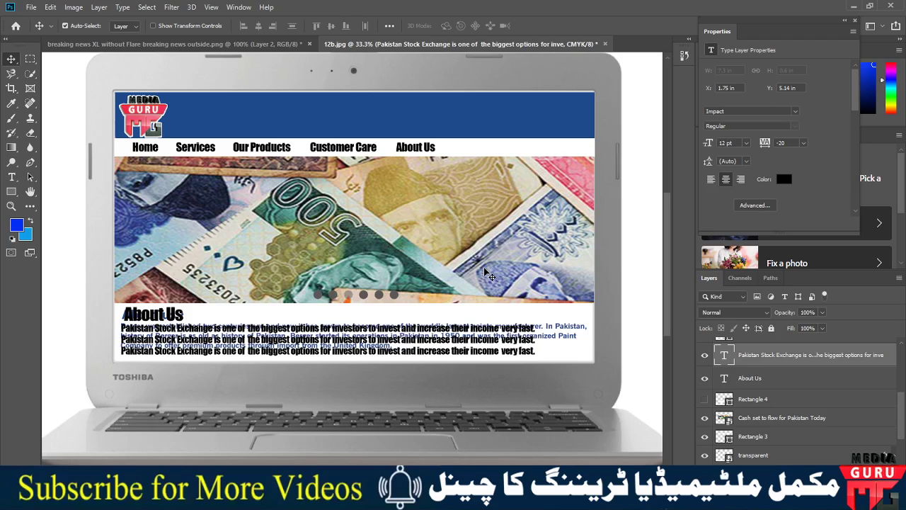
Center-align the three investor lines and show Rectangle 4 to hide the old Berger paragraph.
double_click(726, 356)
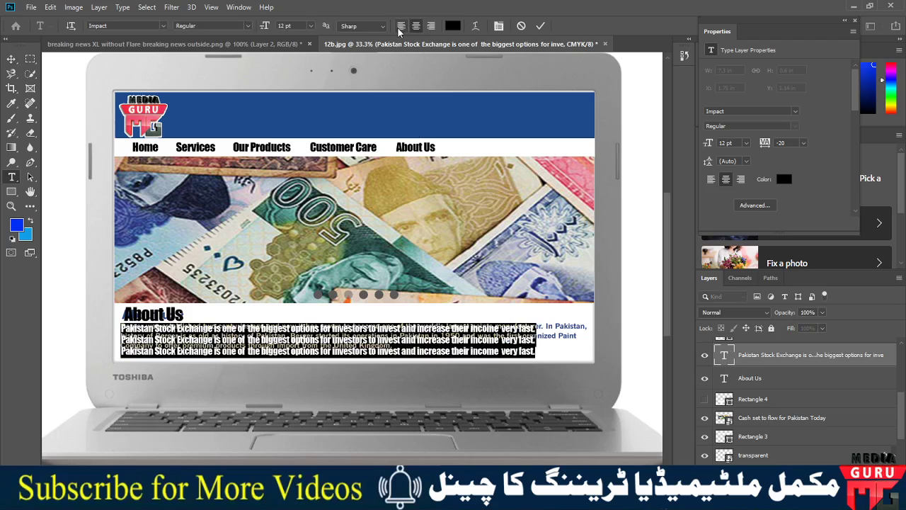
left_click(400, 26)
left_click(415, 28)
left_click(428, 27)
left_click(417, 26)
left_click(325, 340)
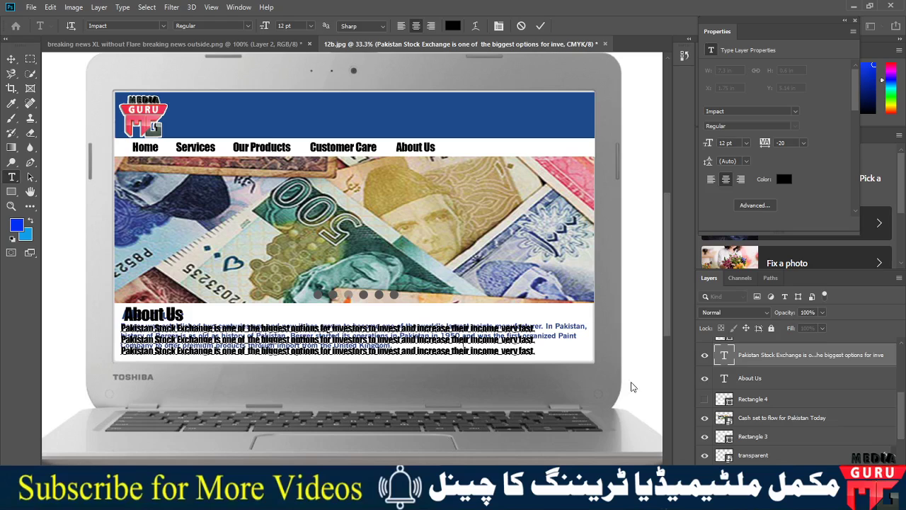
left_click(704, 399)
Make Rectangle 1 visible and preview the mockup as a 3508 × 2470 px JPG in Export As.
key("v")
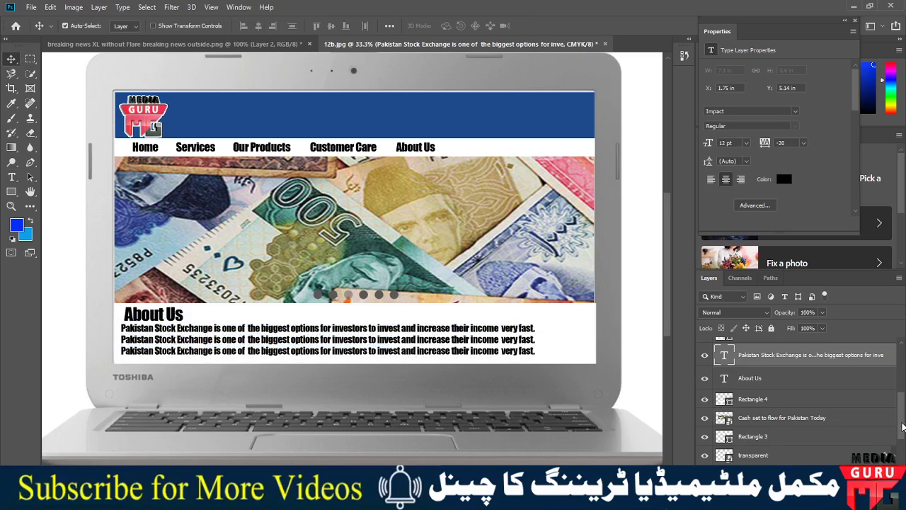
scroll(901, 420, "down", 3)
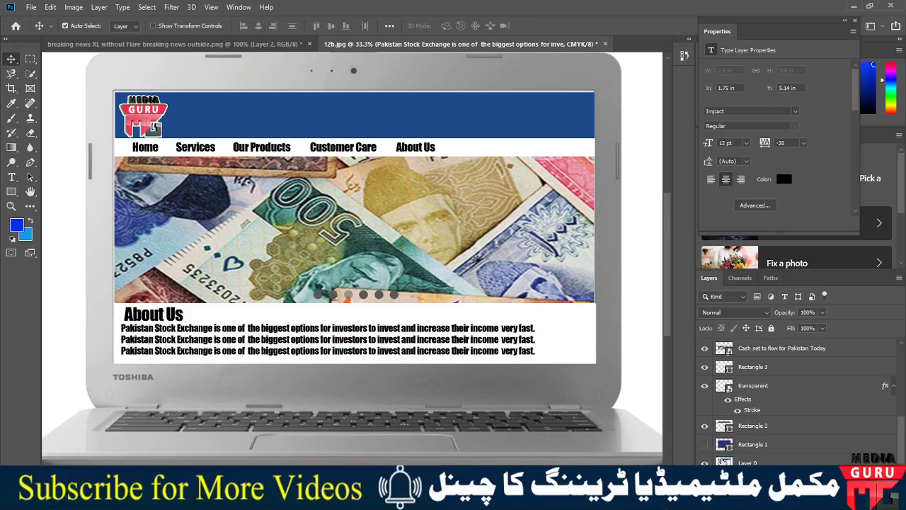
left_click(704, 444)
left_click(32, 7)
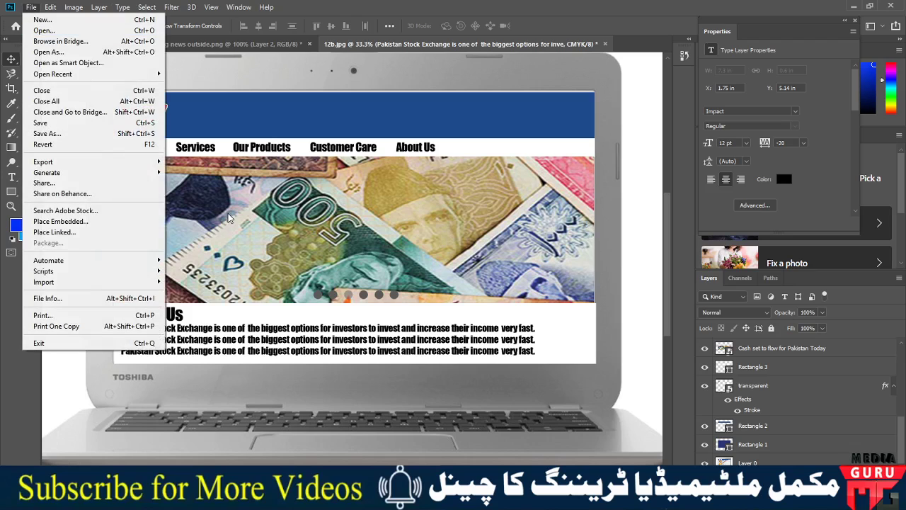
mouse_move(43, 161)
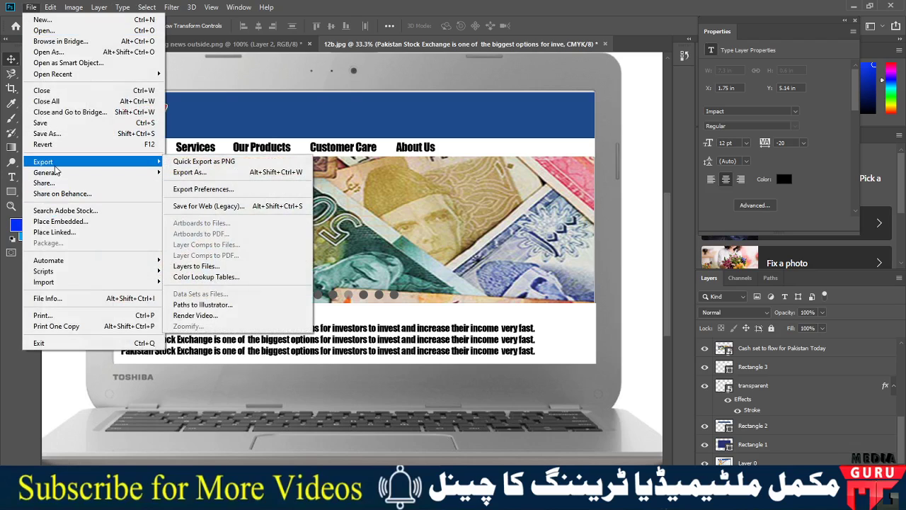
left_click(192, 174)
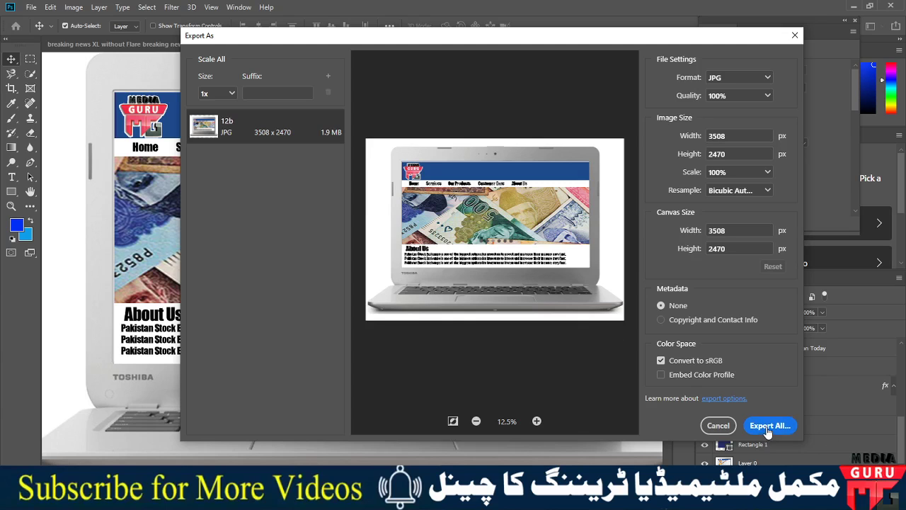
Close Export As unexported and save the mockup as JPEG '12b' on the Desktop.
left_click(795, 36)
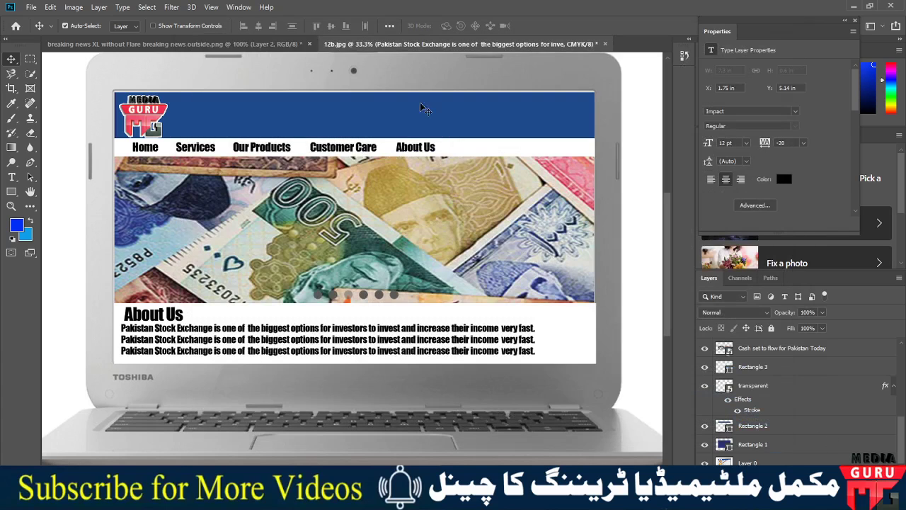
left_click(31, 8)
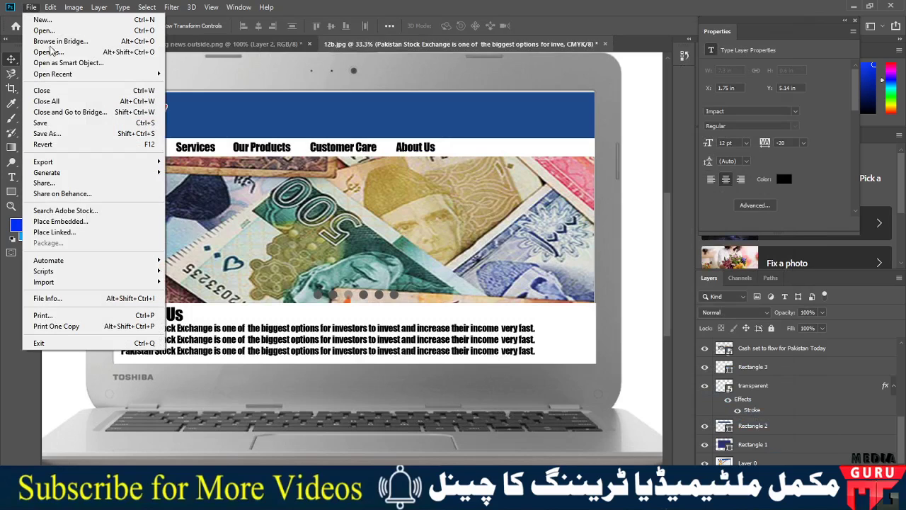
left_click(47, 133)
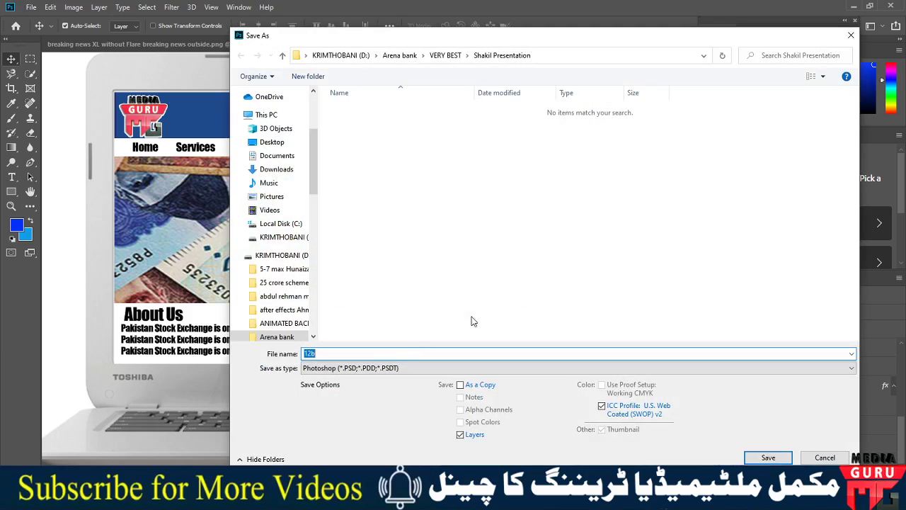
left_click(397, 367)
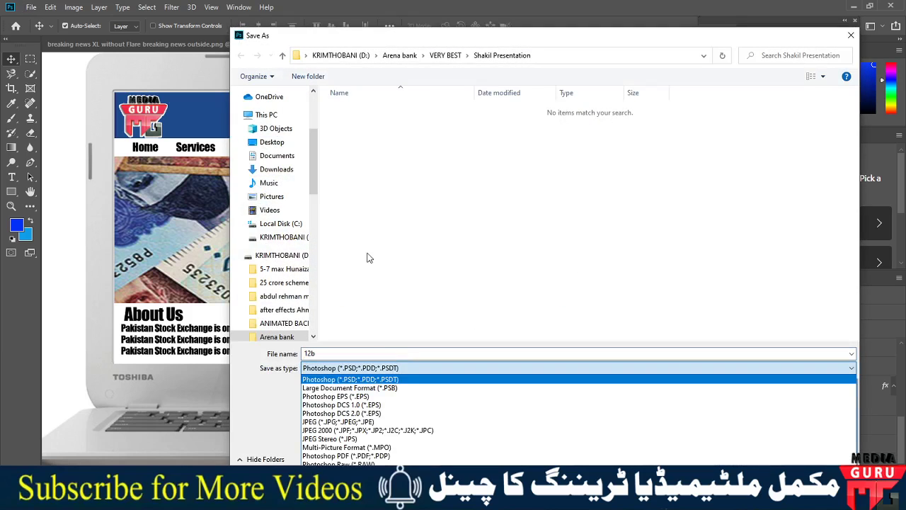
left_click(349, 422)
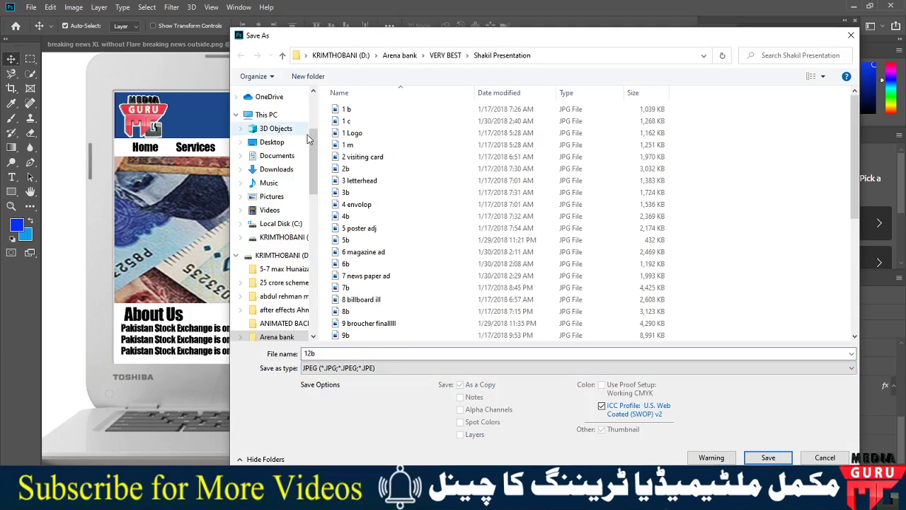
scroll(283, 177, "up", 3)
left_click(272, 115)
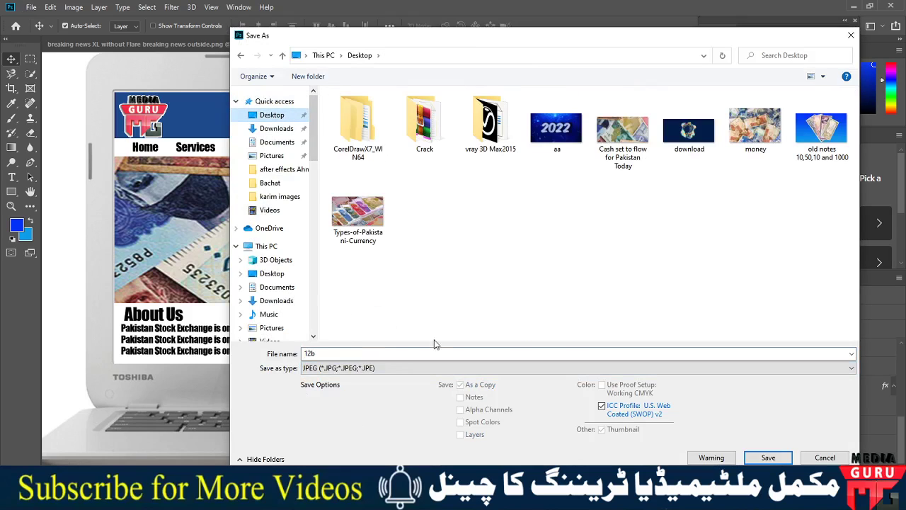
left_click(778, 457)
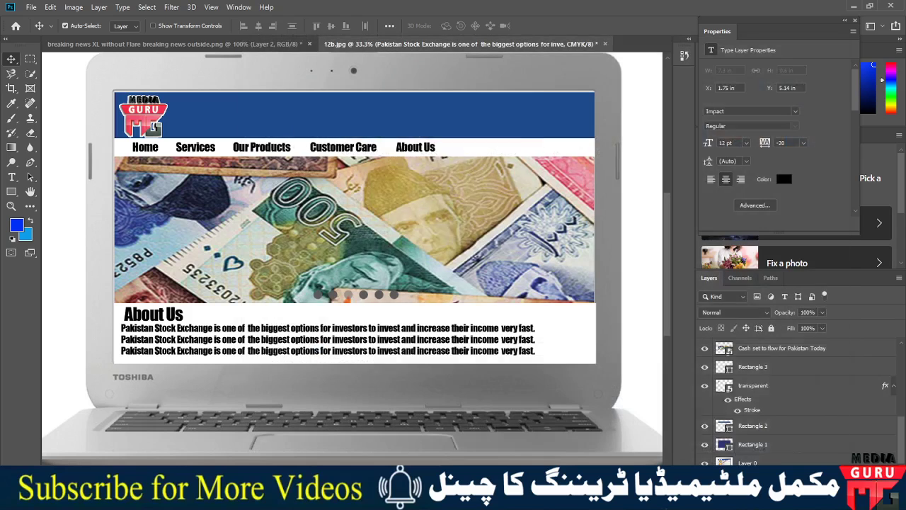
left_click(531, 116)
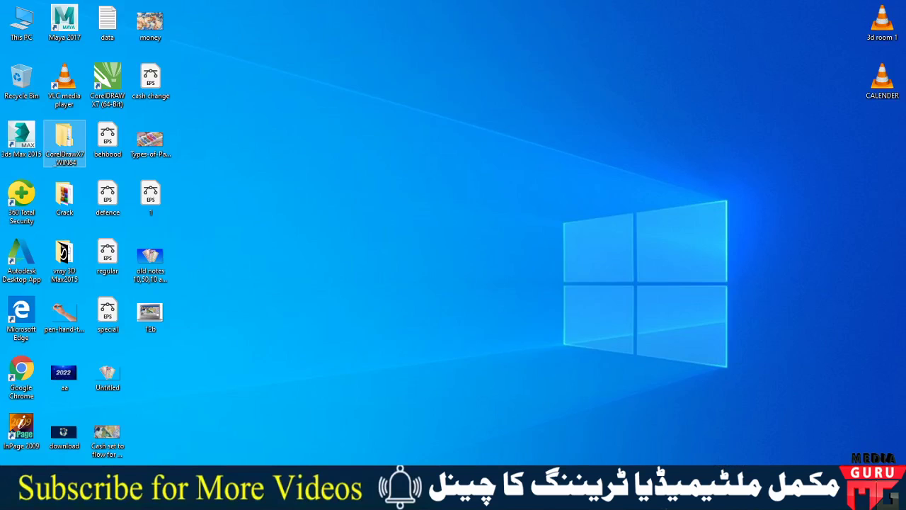
Move the 12b image to empty desktop space and open it in Photos.
left_click_drag(143, 316, 538, 150)
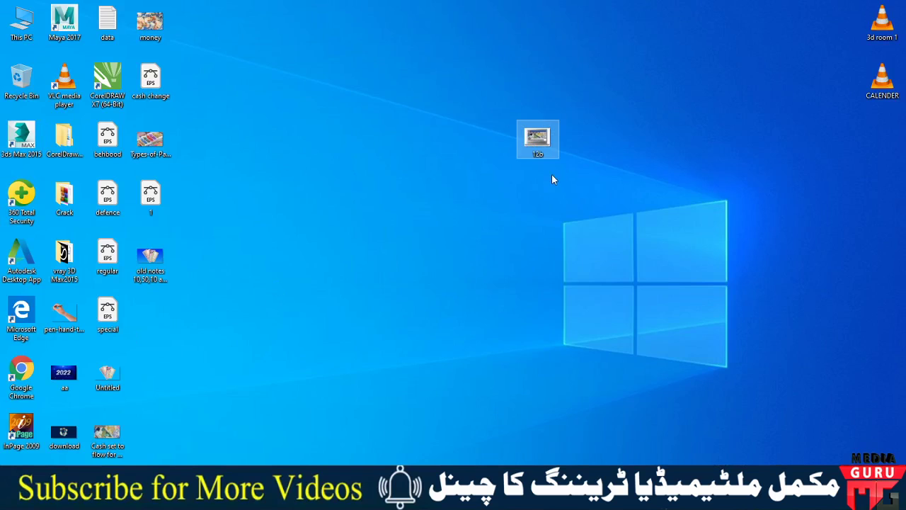
double_click(537, 146)
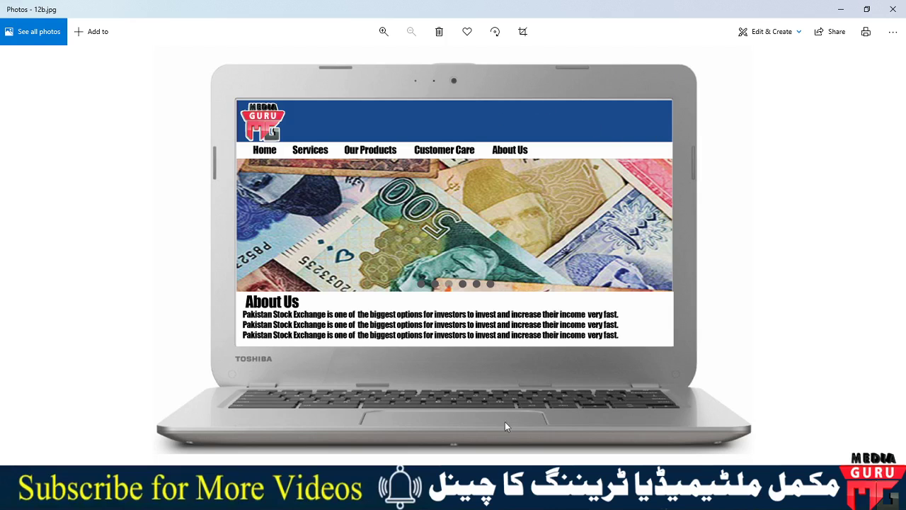
Switch from the Photos viewer to the OBS Studio window via the taskbar.
left_click(541, 443)
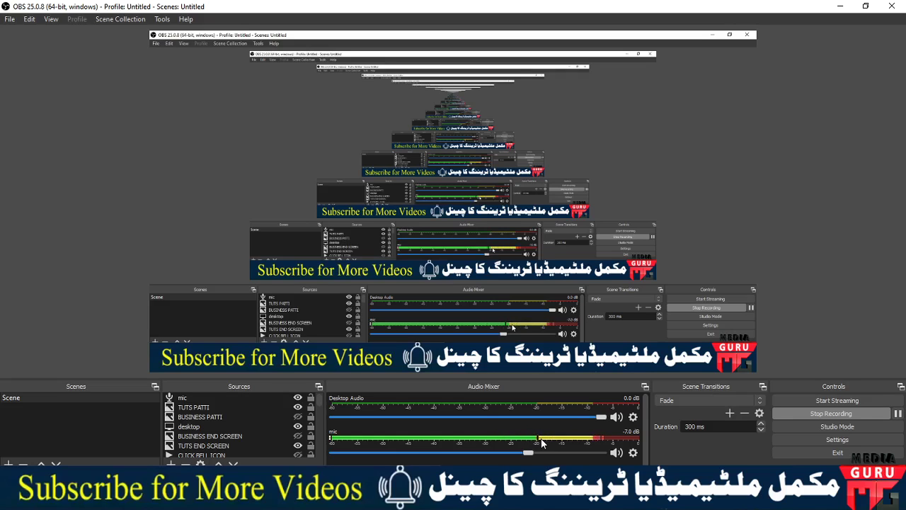
Hide the desktop capture source so the 'Don't Forget to Subscribe!' end screen fills the recording.
left_click(297, 428)
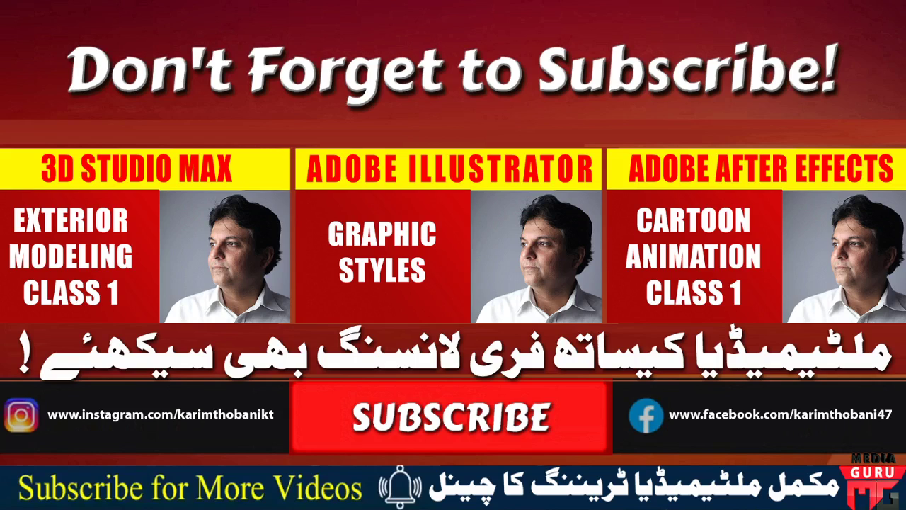